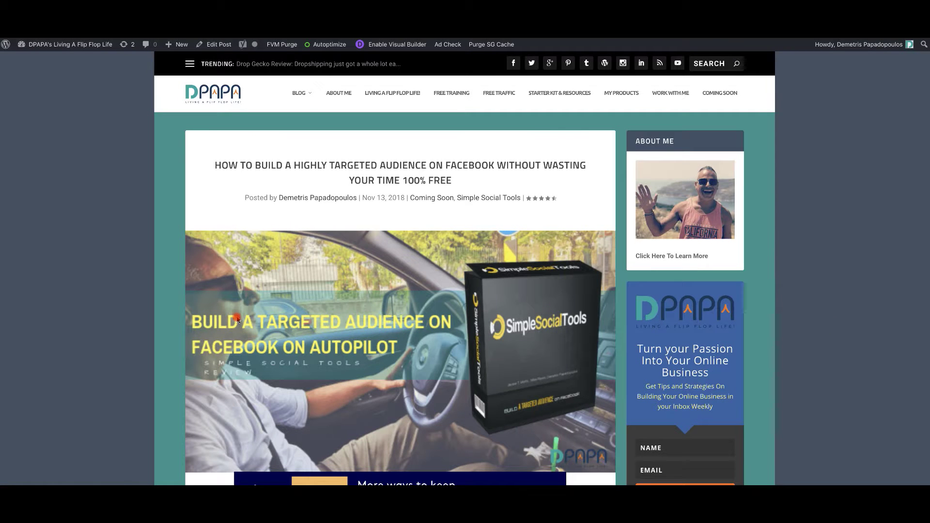
Scroll the D-PAPA post past the header image and Vimeo banner to the Simple Social Tools graphic
{"action": "scroll", "coordinate": [193, 309], "scroll_direction": "down", "scroll_amount": 2}
{"action": "scroll", "coordinate": [192, 309], "scroll_direction": "up", "scroll_amount": 1}
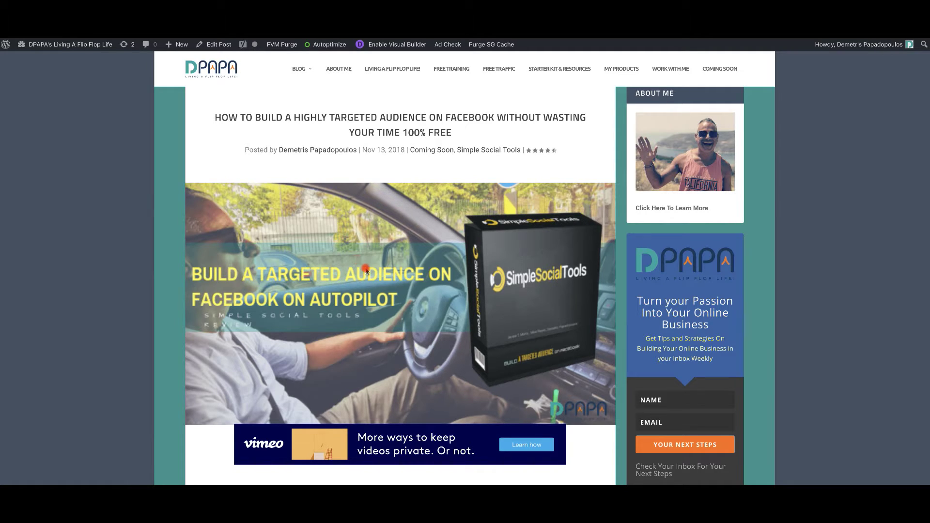
{"action": "scroll", "coordinate": [364, 270], "scroll_direction": "down", "scroll_amount": 5}
{"action": "scroll", "coordinate": [364, 270], "scroll_direction": "down", "scroll_amount": 6}
{"action": "scroll", "coordinate": [365, 270], "scroll_direction": "up", "scroll_amount": 3}
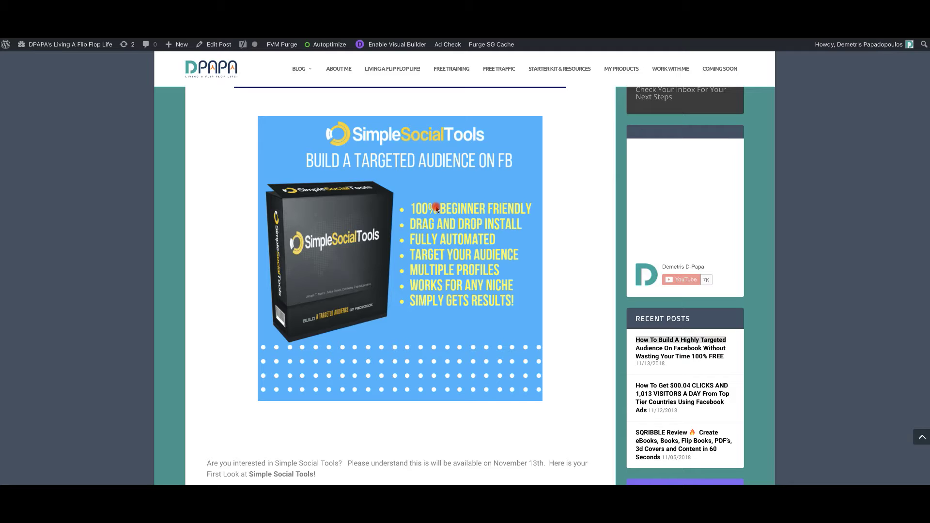
{"action": "mouse_move", "coordinate": [519, 39]}
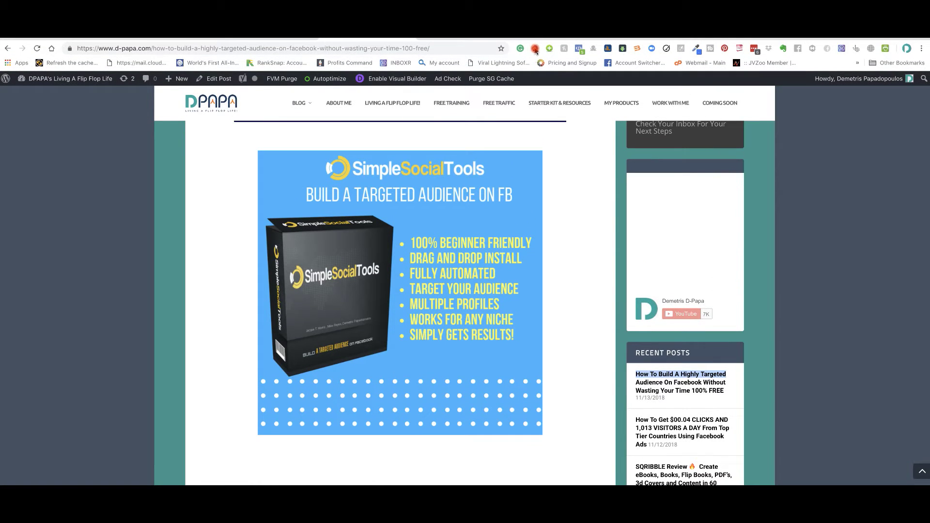
Scroll down through the review's screenshots and feature lists, then back up the post
{"action": "scroll", "coordinate": [492, 160], "scroll_direction": "down", "scroll_amount": 10}
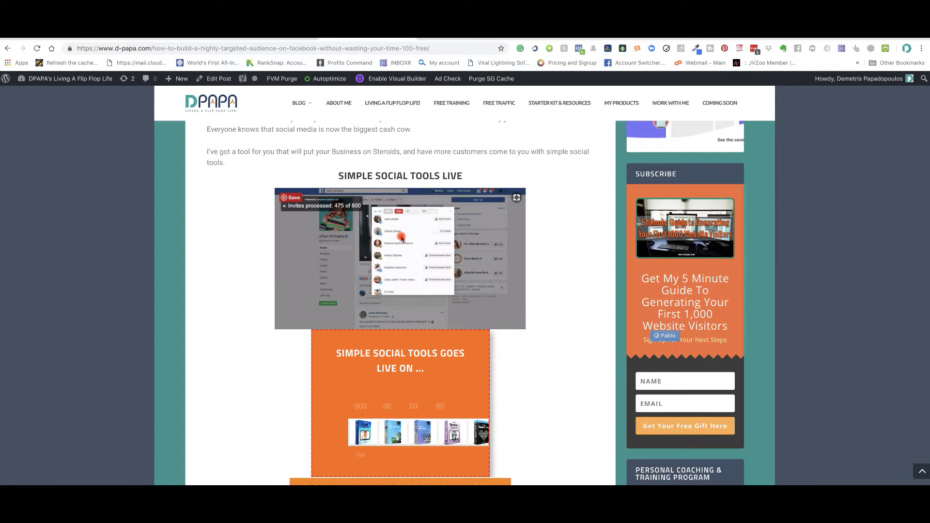
{"action": "scroll", "coordinate": [402, 237], "scroll_direction": "down", "scroll_amount": 9}
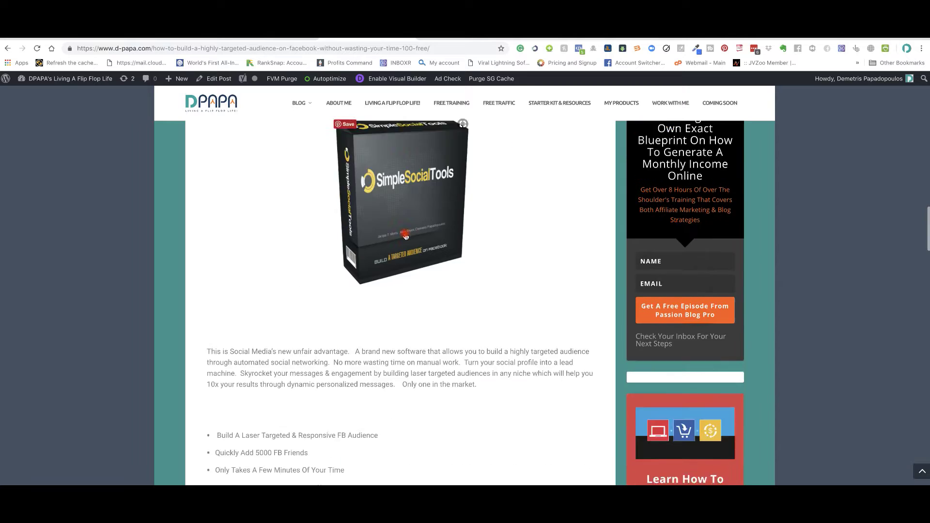
{"action": "scroll", "coordinate": [405, 236], "scroll_direction": "down", "scroll_amount": 10}
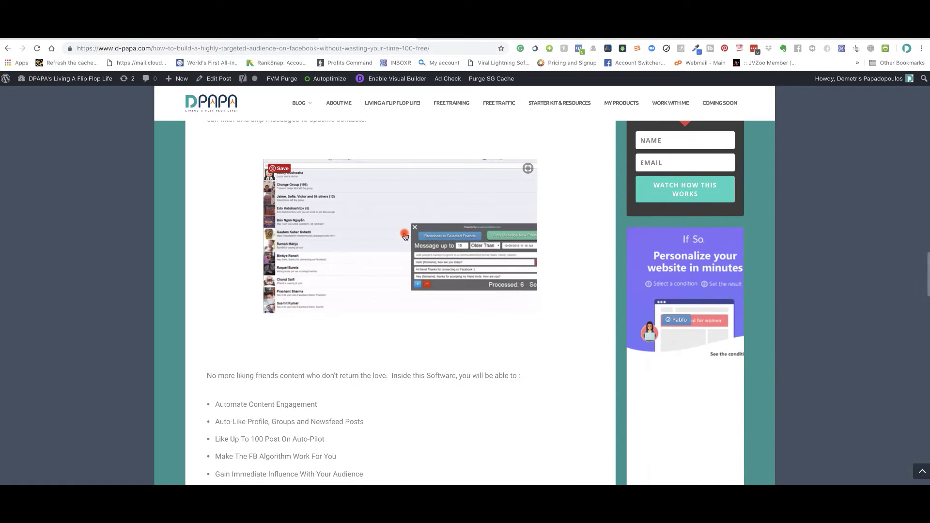
{"action": "scroll", "coordinate": [406, 236], "scroll_direction": "down", "scroll_amount": 10}
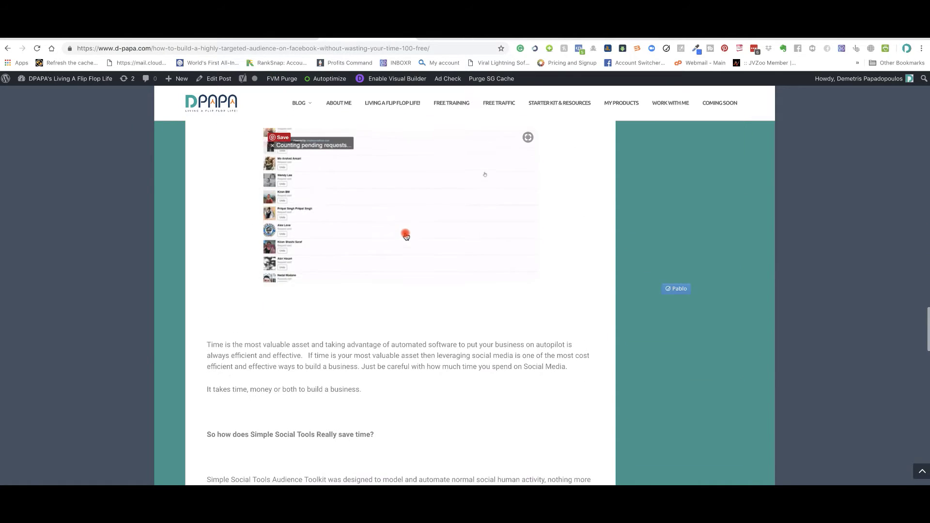
{"action": "scroll", "coordinate": [406, 236], "scroll_direction": "down", "scroll_amount": 6}
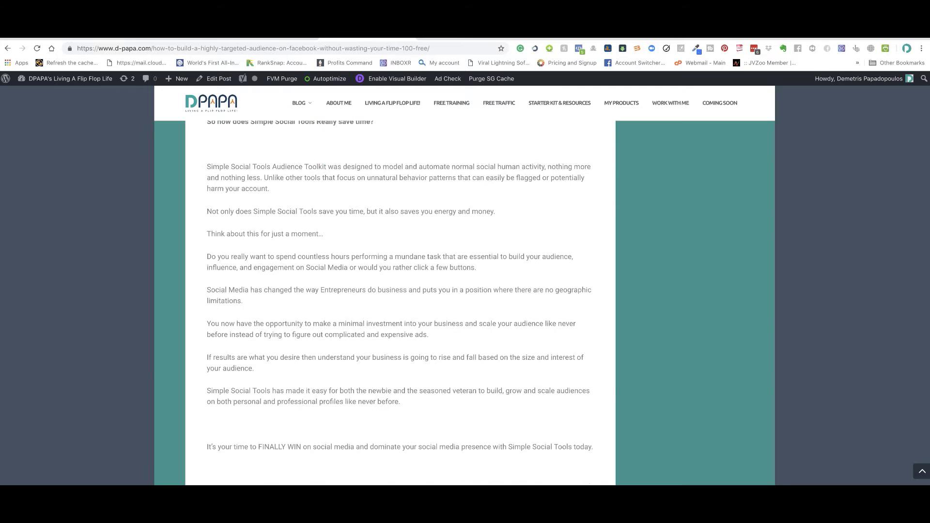
{"action": "scroll", "coordinate": [444, 340], "scroll_direction": "up", "scroll_amount": 5}
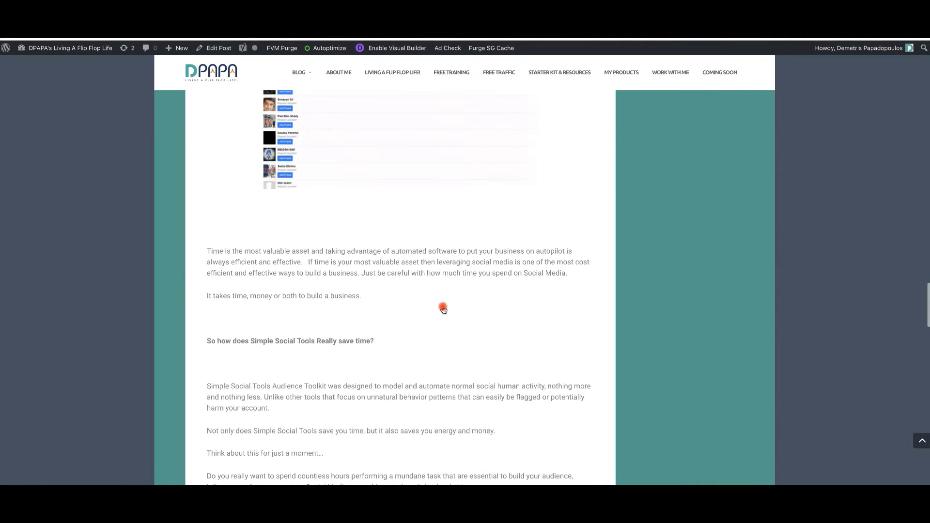
{"action": "scroll", "coordinate": [443, 309], "scroll_direction": "up", "scroll_amount": 10}
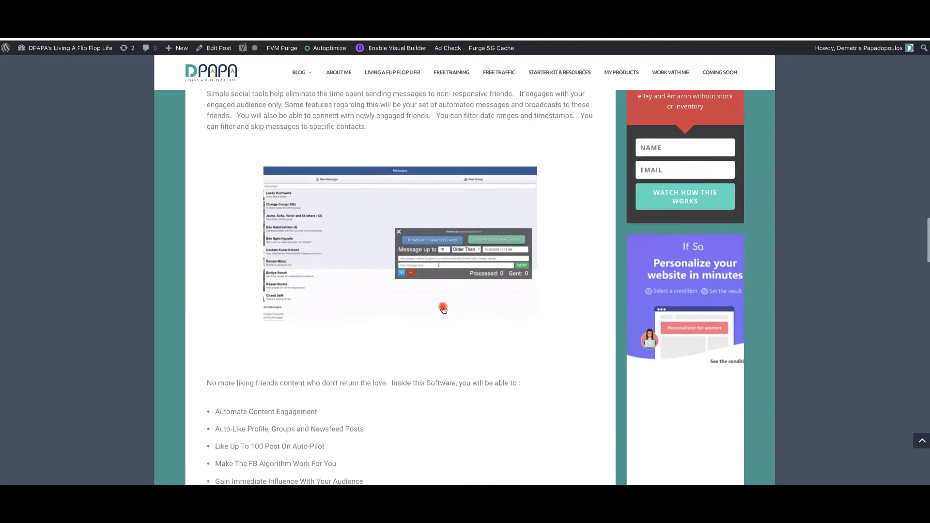
{"action": "scroll", "coordinate": [444, 310], "scroll_direction": "up", "scroll_amount": 10}
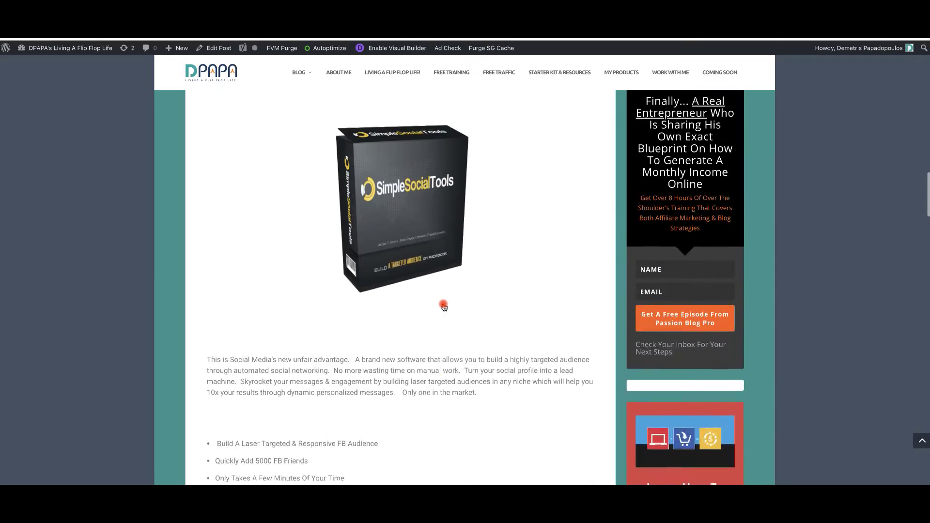
{"action": "scroll", "coordinate": [443, 307], "scroll_direction": "up", "scroll_amount": 10}
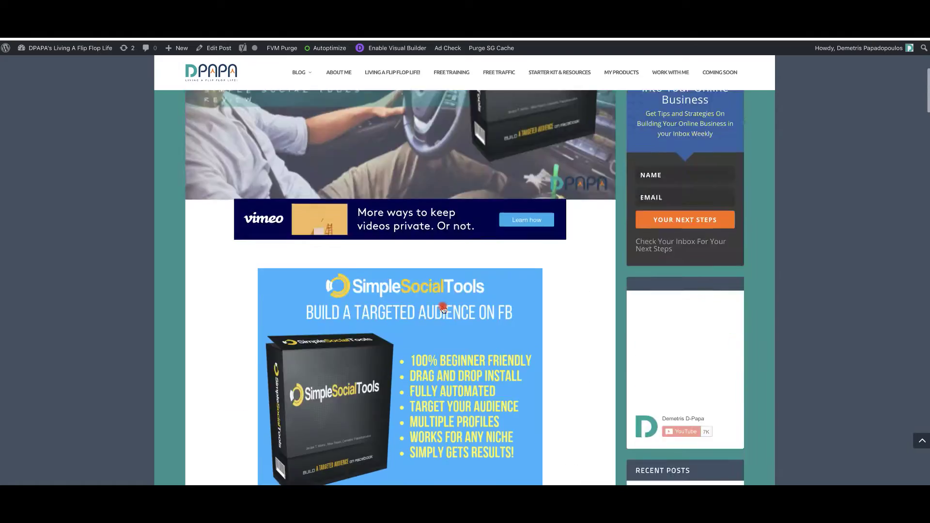
{"action": "scroll", "coordinate": [443, 310], "scroll_direction": "up", "scroll_amount": 5}
{"action": "scroll", "coordinate": [443, 310], "scroll_direction": "down", "scroll_amount": 10}
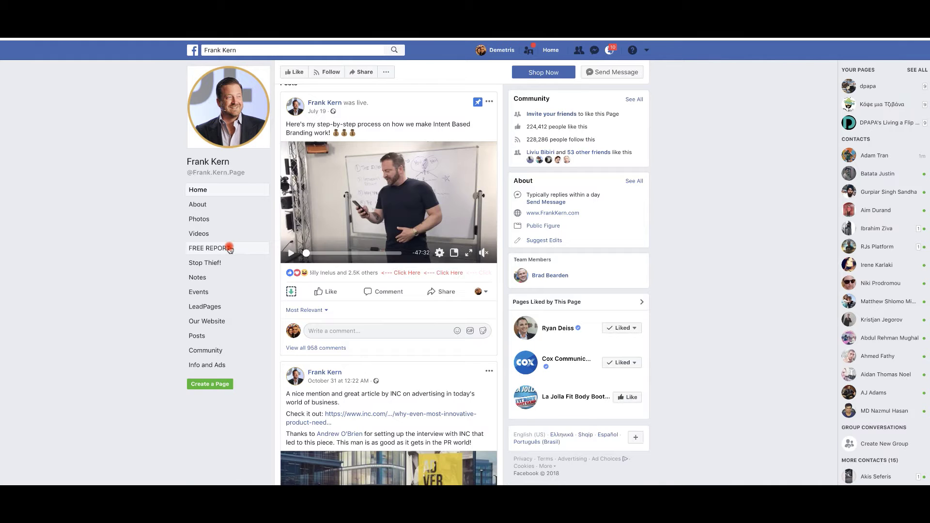
{"action": "scroll", "coordinate": [230, 249], "scroll_direction": "up", "scroll_amount": 10}
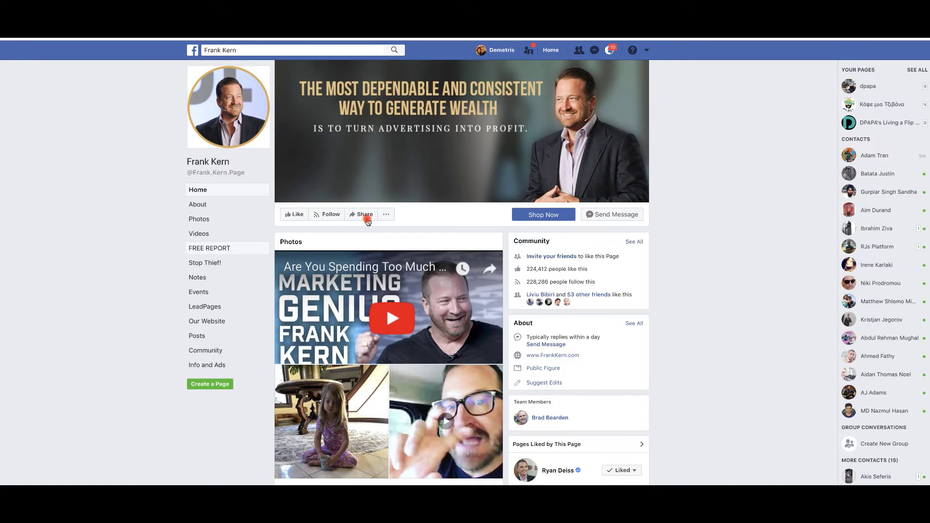
Open the '… and 2.5K others' reactions list on the page's pinned live video post
{"action": "scroll", "coordinate": [363, 228], "scroll_direction": "down", "scroll_amount": 10}
{"action": "scroll", "coordinate": [363, 228], "scroll_direction": "down", "scroll_amount": 3}
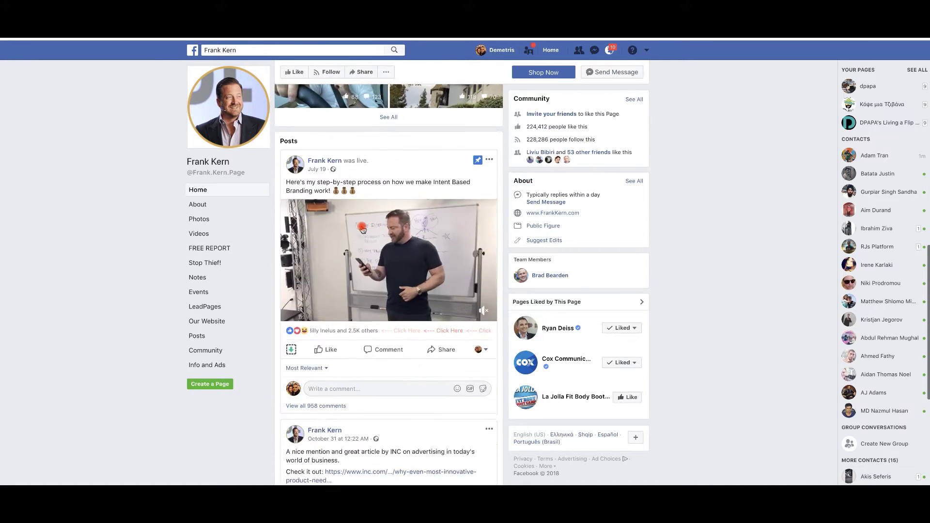
{"action": "mouse_move", "coordinate": [349, 267]}
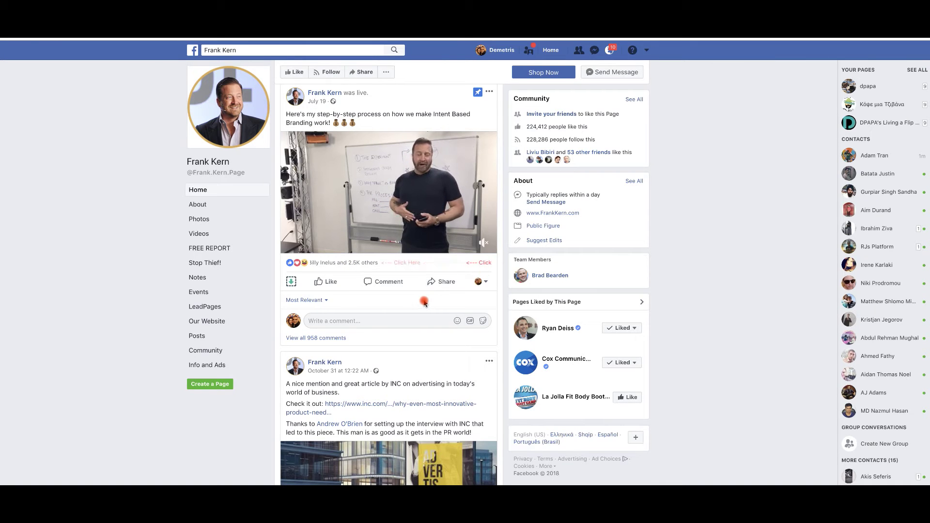
{"action": "scroll", "coordinate": [424, 303], "scroll_direction": "down", "scroll_amount": 3}
{"action": "scroll", "coordinate": [423, 304], "scroll_direction": "down", "scroll_amount": 2}
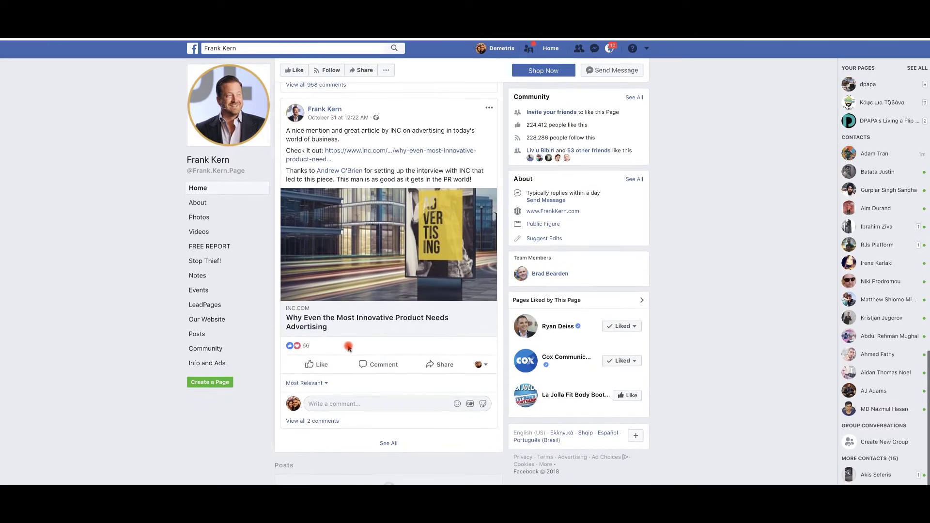
{"action": "scroll", "coordinate": [348, 351], "scroll_direction": "up", "scroll_amount": 10}
{"action": "scroll", "coordinate": [348, 347], "scroll_direction": "up", "scroll_amount": 6}
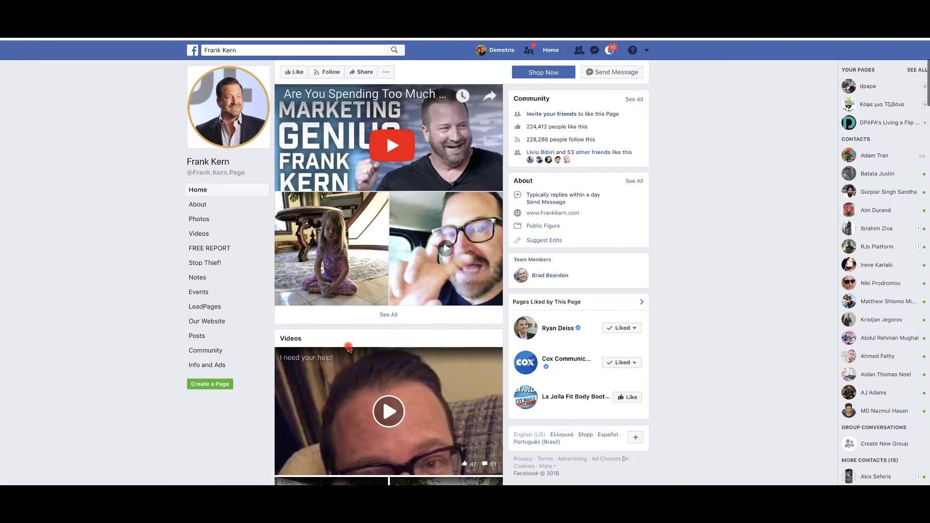
{"action": "scroll", "coordinate": [349, 349], "scroll_direction": "down", "scroll_amount": 6}
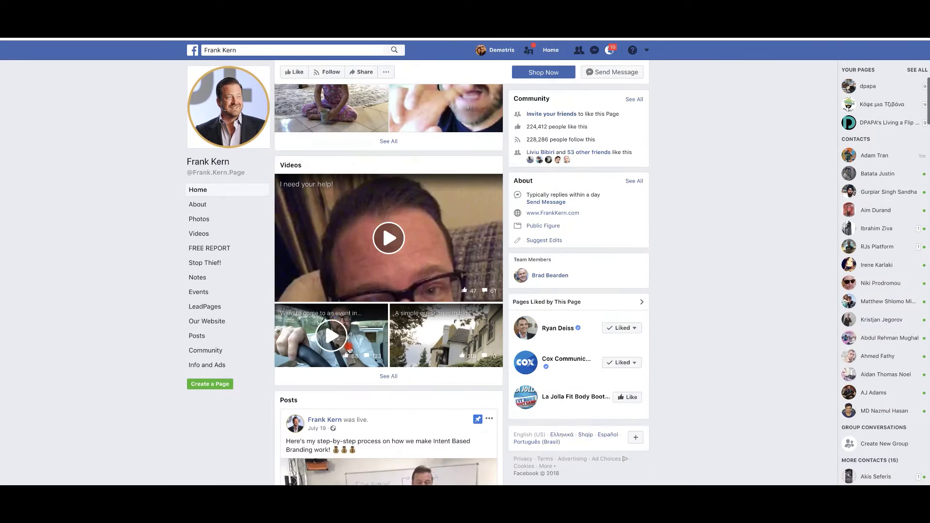
{"action": "scroll", "coordinate": [350, 348], "scroll_direction": "down", "scroll_amount": 5}
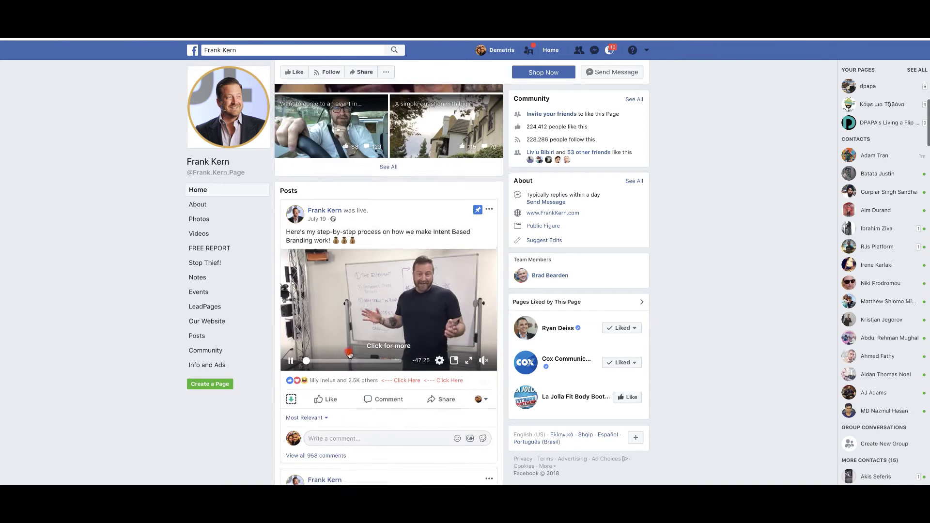
{"action": "left_click", "coordinate": [357, 380]}
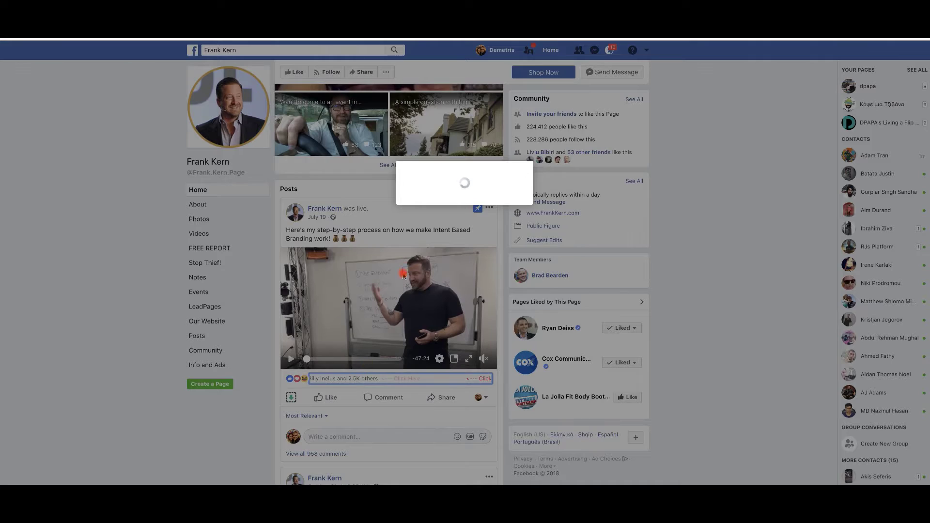
{"action": "scroll", "coordinate": [468, 217], "scroll_direction": "down", "scroll_amount": 12}
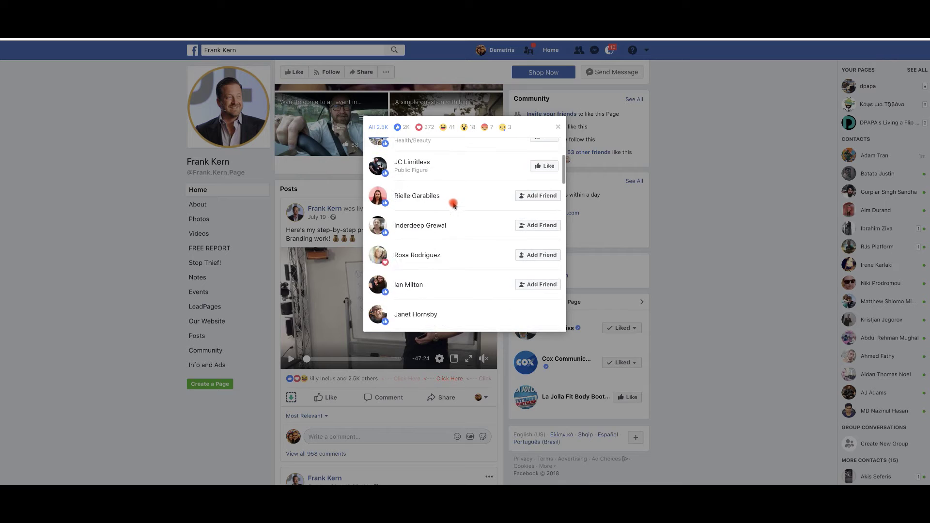
{"action": "scroll", "coordinate": [454, 206], "scroll_direction": "down", "scroll_amount": 15}
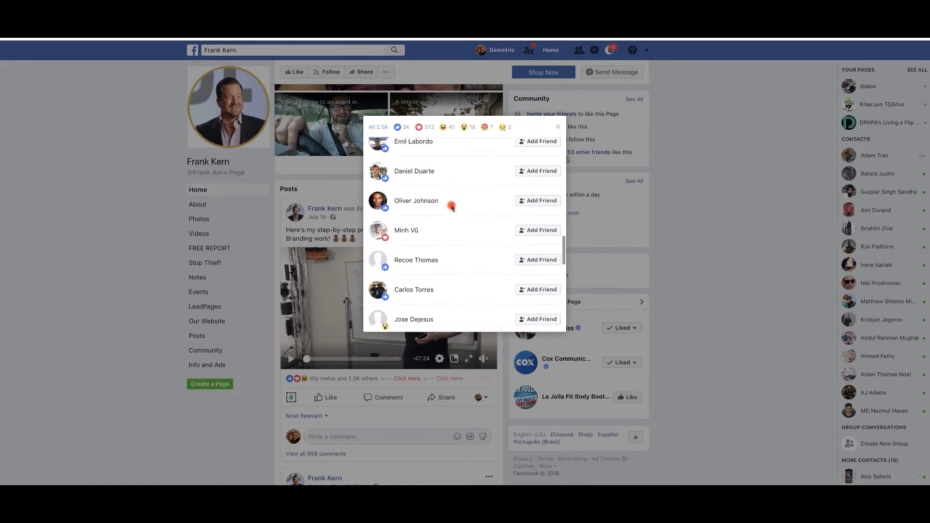
{"action": "scroll", "coordinate": [528, 224], "scroll_direction": "up", "scroll_amount": 20}
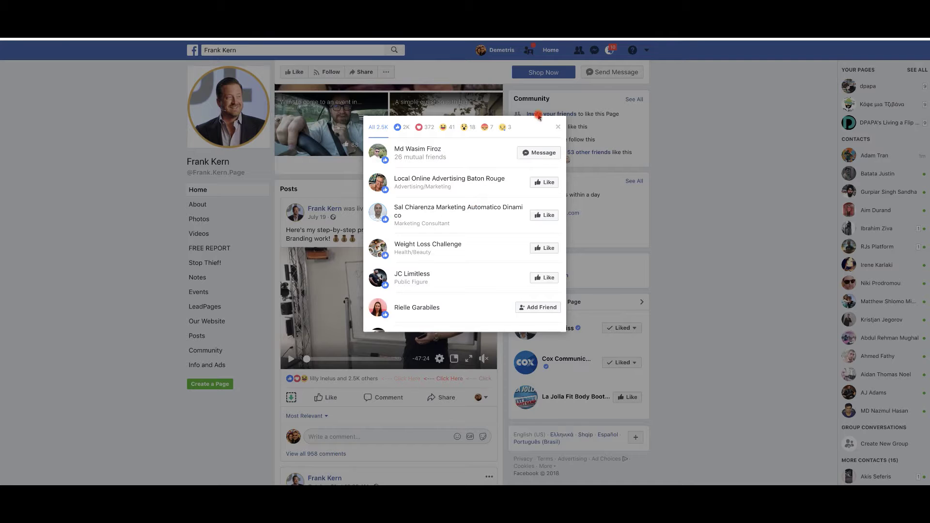
{"action": "mouse_move", "coordinate": [532, 38]}
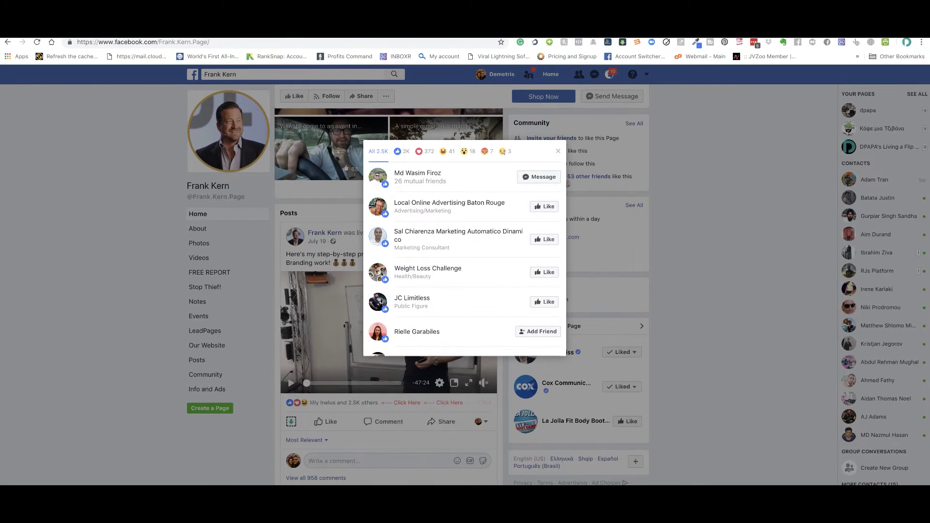
Start a Simple Social Tools friend-invite run on the post's reactors with a Total of 100
{"action": "left_click", "coordinate": [533, 48]}
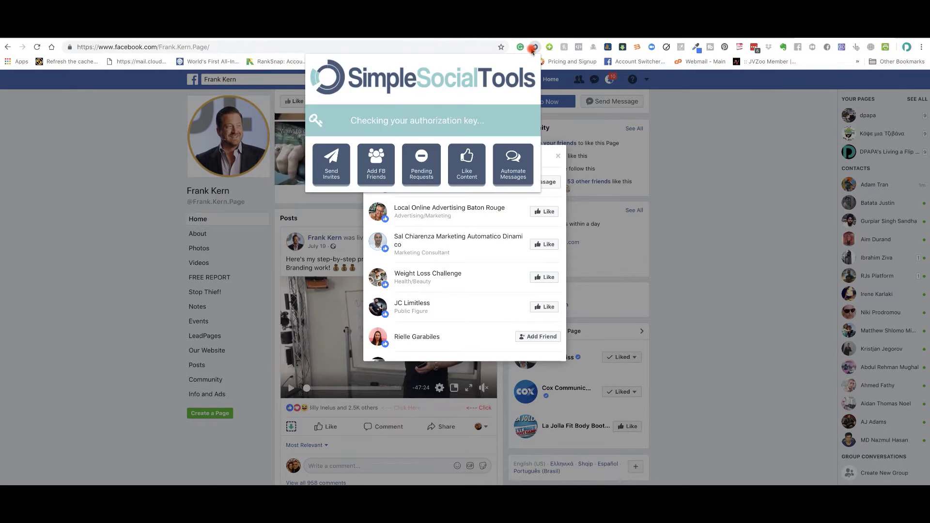
{"action": "left_click", "coordinate": [345, 180]}
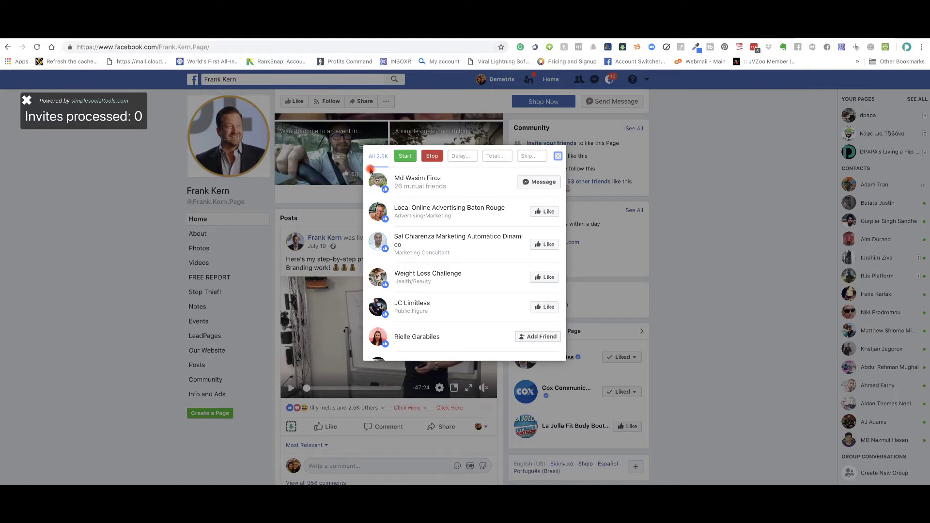
{"action": "left_click", "coordinate": [491, 156]}
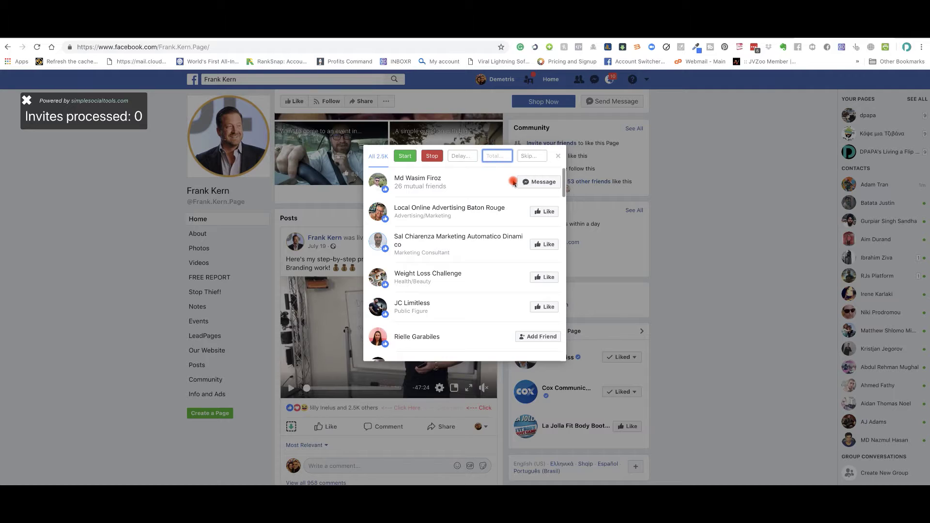
{"action": "type", "text": "100"}
{"action": "left_click", "coordinate": [407, 157]}
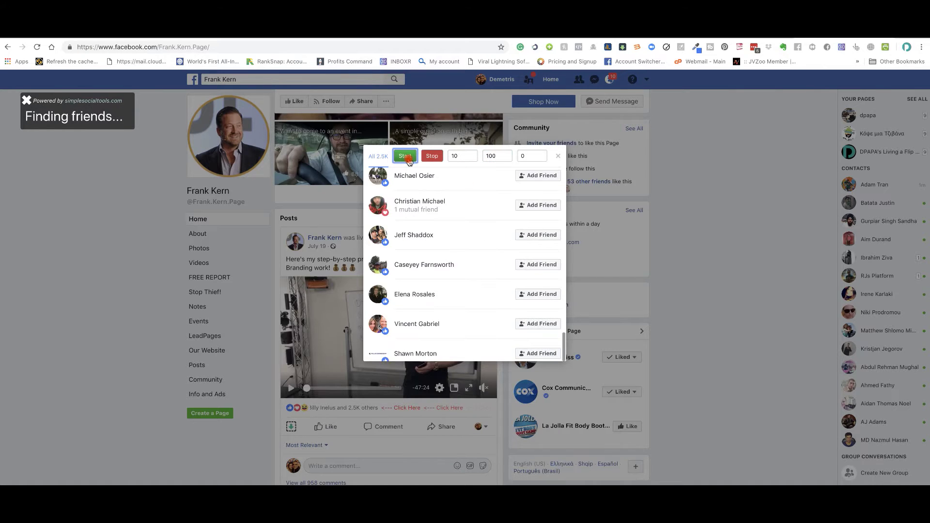
{"action": "left_click", "coordinate": [507, 246]}
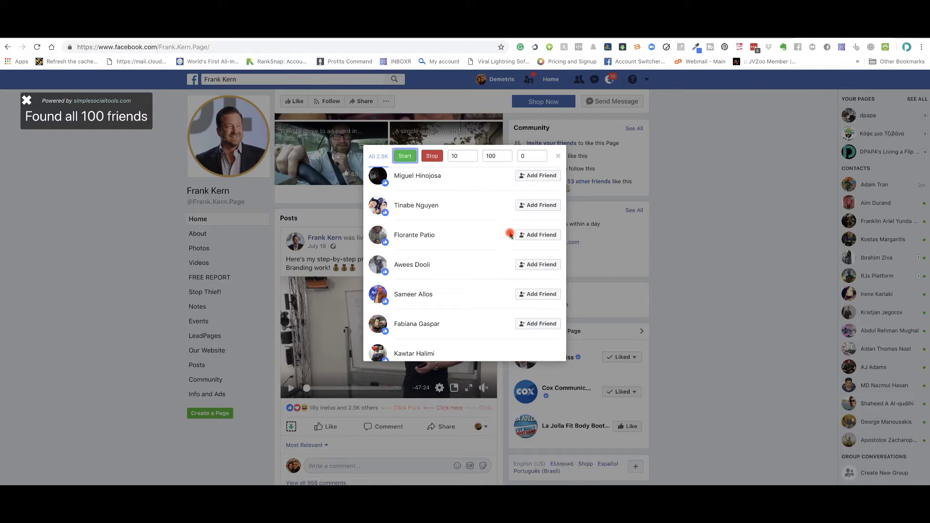
{"action": "left_click", "coordinate": [535, 50]}
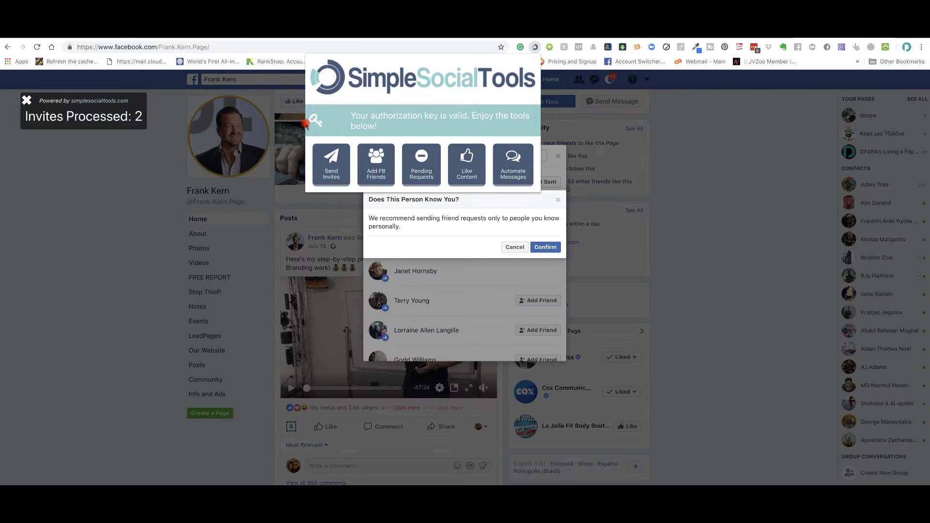
Dismiss the friend-request warning, then show the Send Invites and Automate Messages features
{"action": "left_click", "coordinate": [516, 248]}
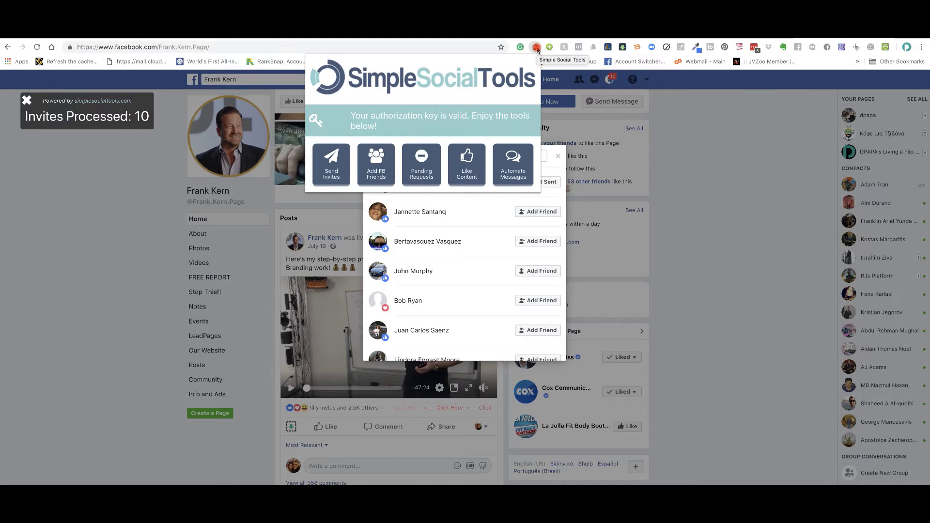
{"action": "left_click", "coordinate": [316, 173]}
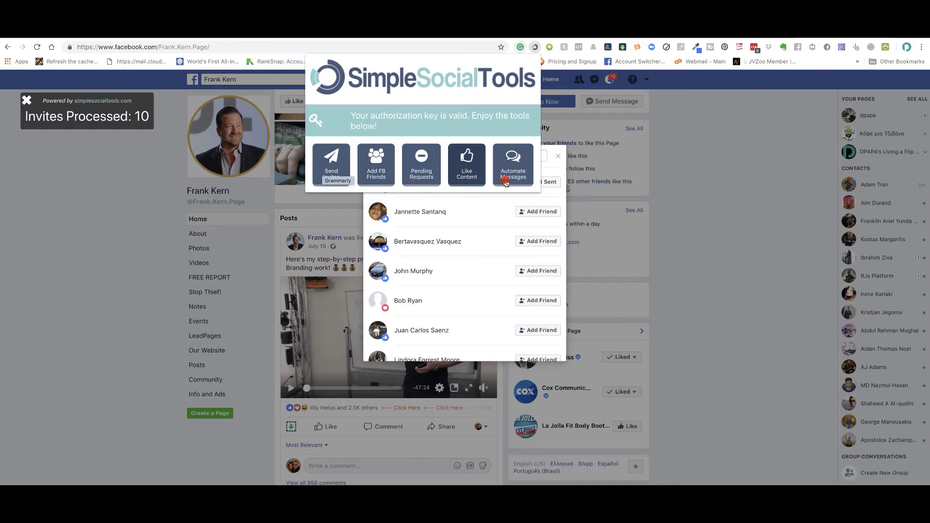
{"action": "left_click", "coordinate": [527, 182]}
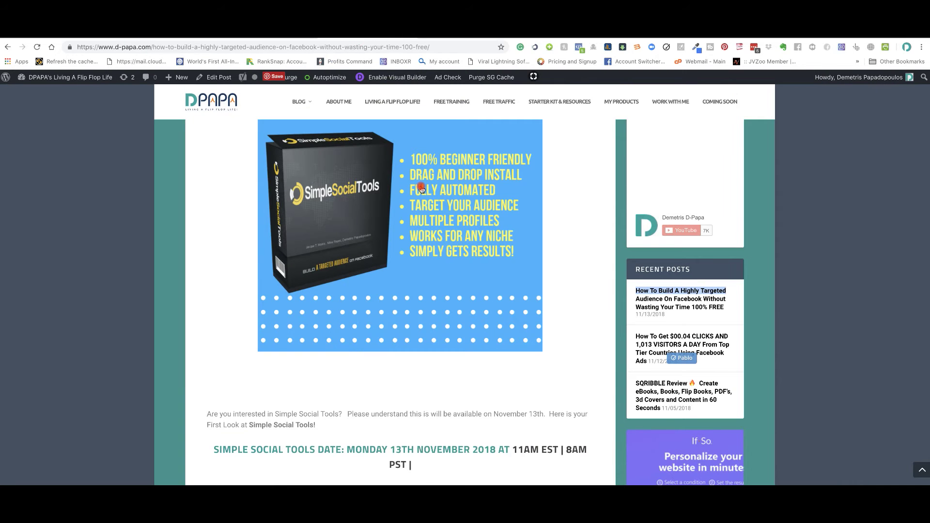
Scroll the post past the features list and screenshots down to the FAQ section
{"action": "scroll", "coordinate": [421, 189], "scroll_direction": "down", "scroll_amount": 10}
{"action": "scroll", "coordinate": [421, 189], "scroll_direction": "up", "scroll_amount": 10}
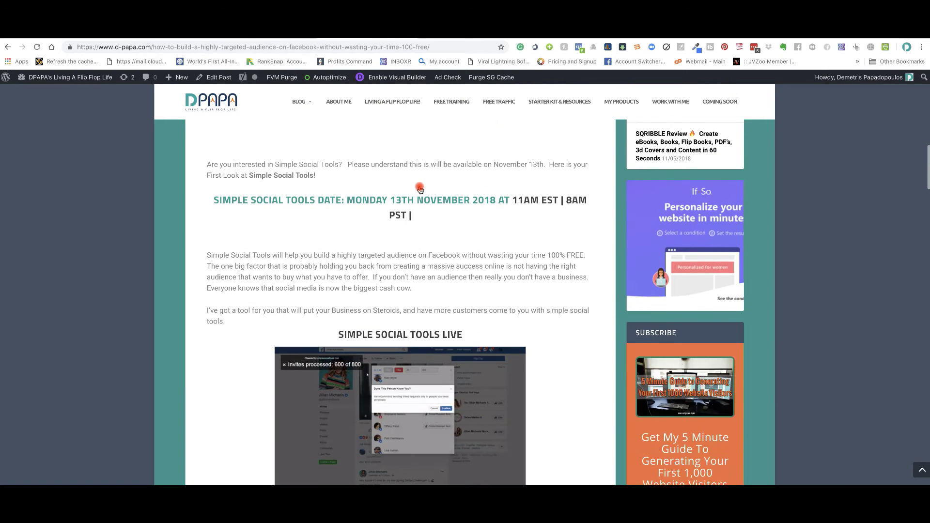
{"action": "scroll", "coordinate": [420, 187], "scroll_direction": "down", "scroll_amount": 6}
{"action": "scroll", "coordinate": [419, 186], "scroll_direction": "down", "scroll_amount": 15}
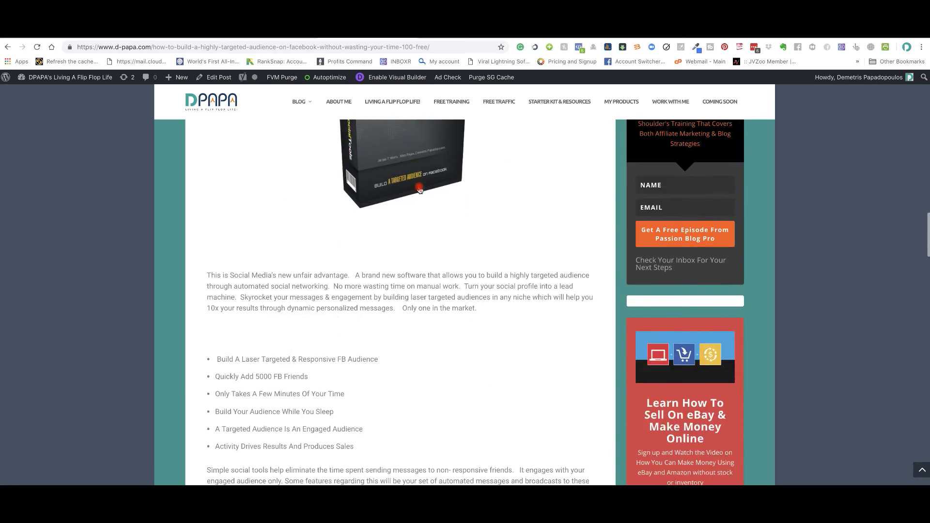
{"action": "scroll", "coordinate": [420, 188], "scroll_direction": "down", "scroll_amount": 15}
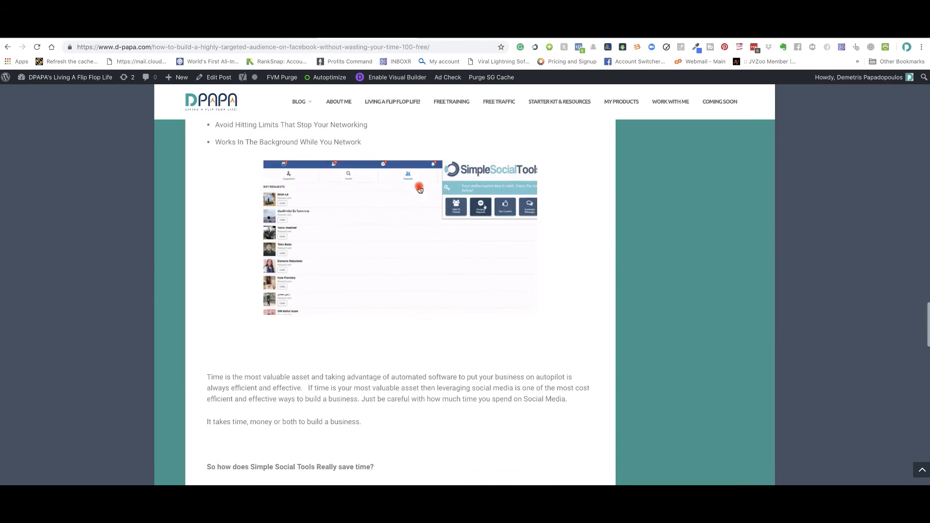
{"action": "scroll", "coordinate": [420, 189], "scroll_direction": "down", "scroll_amount": 15}
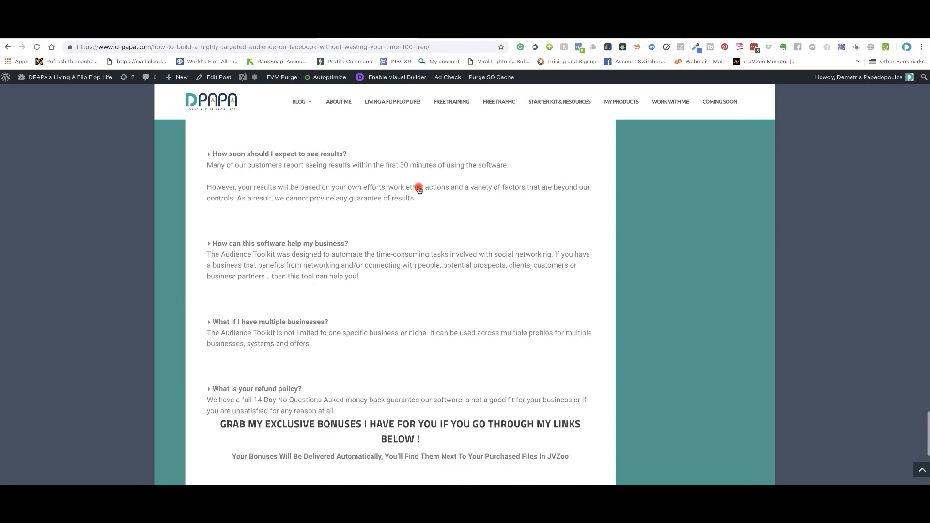
{"action": "scroll", "coordinate": [420, 189], "scroll_direction": "up", "scroll_amount": 10}
{"action": "scroll", "coordinate": [420, 189], "scroll_direction": "down", "scroll_amount": 3}
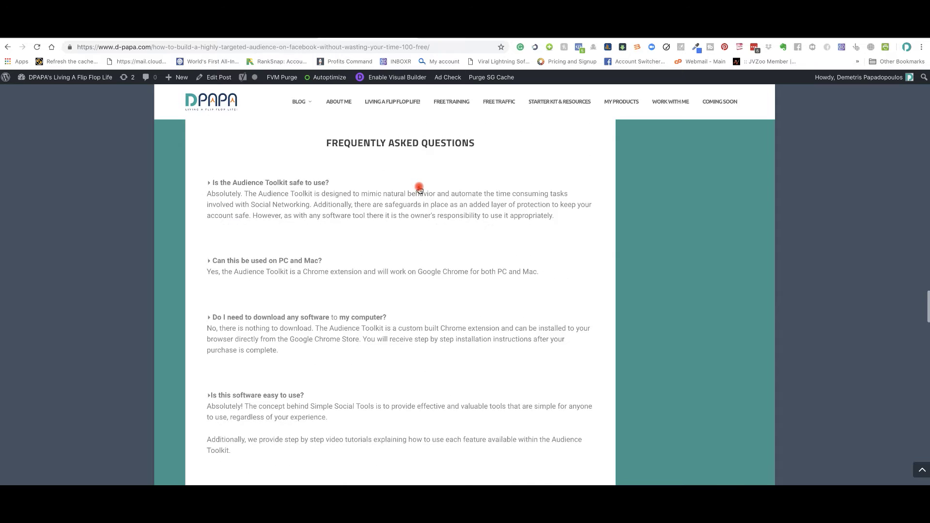
{"action": "scroll", "coordinate": [420, 190], "scroll_direction": "up", "scroll_amount": 1}
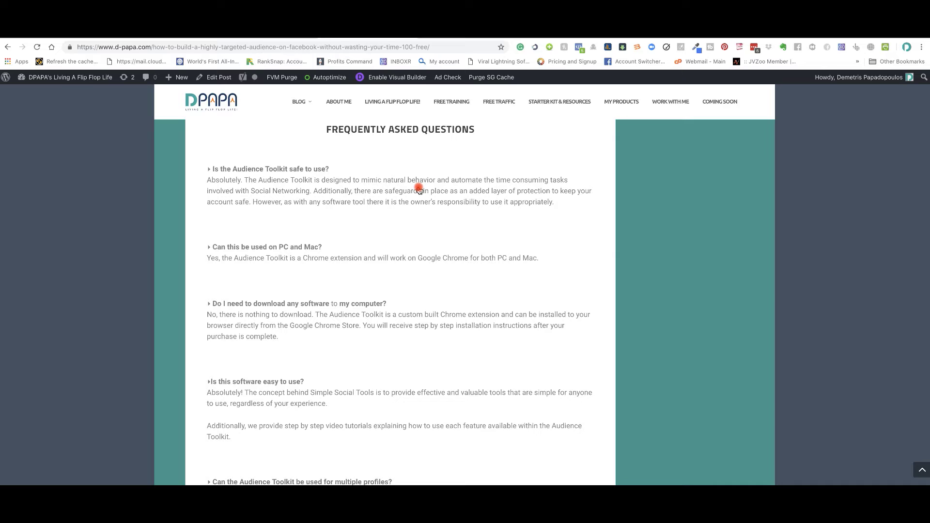
{"action": "scroll", "coordinate": [484, 222], "scroll_direction": "down", "scroll_amount": 1}
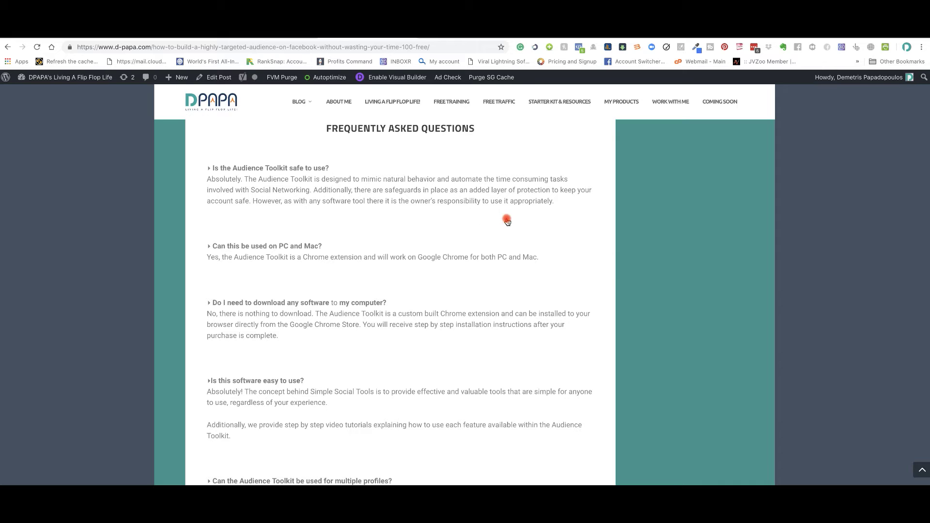
{"action": "scroll", "coordinate": [428, 244], "scroll_direction": "down", "scroll_amount": 3}
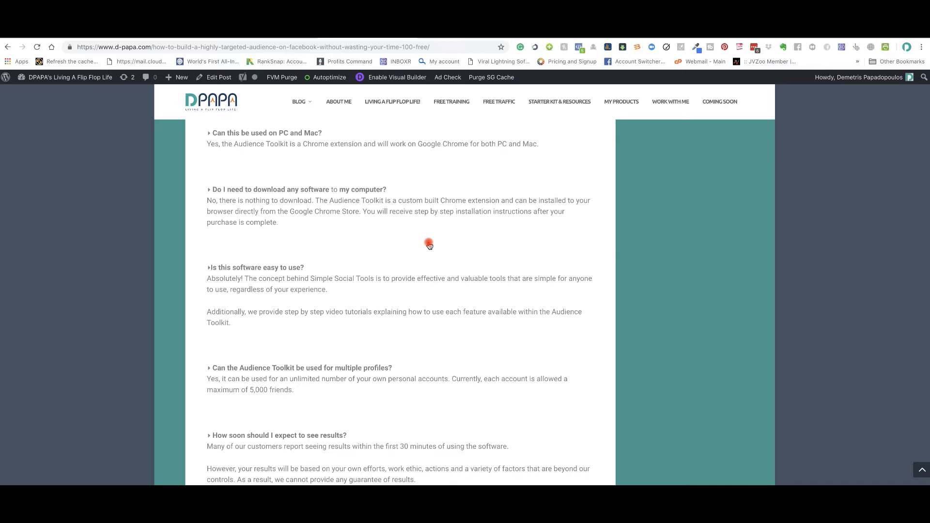
{"action": "scroll", "coordinate": [428, 245], "scroll_direction": "up", "scroll_amount": 2}
{"action": "scroll", "coordinate": [427, 247], "scroll_direction": "down", "scroll_amount": 1}
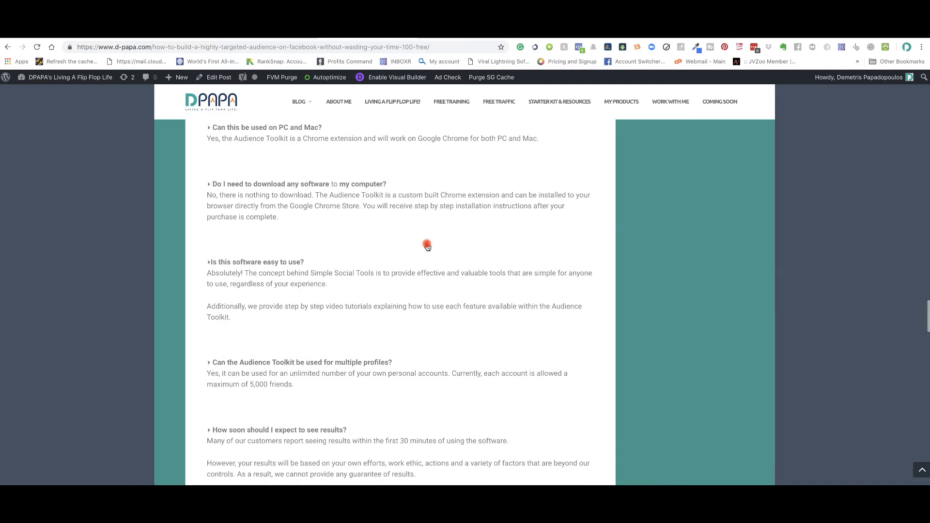
{"action": "scroll", "coordinate": [428, 246], "scroll_direction": "down", "scroll_amount": 1}
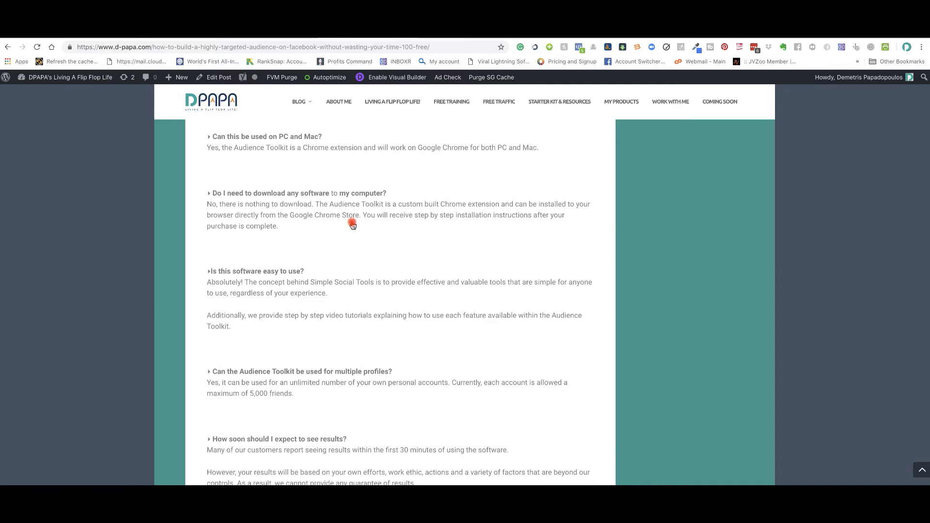
{"action": "scroll", "coordinate": [346, 214], "scroll_direction": "down", "scroll_amount": 3}
{"action": "scroll", "coordinate": [339, 209], "scroll_direction": "down", "scroll_amount": 1}
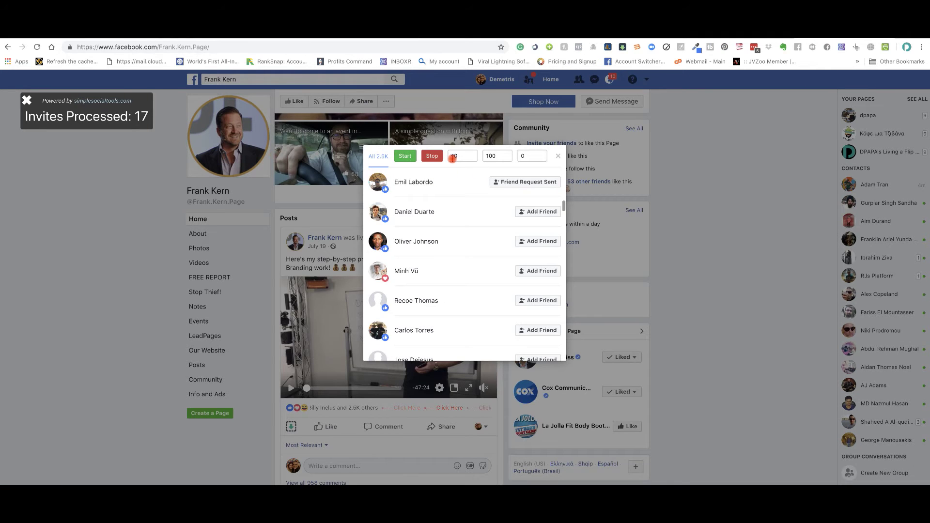
Press the red Stop button to end the invite run at 17 invites
{"action": "left_click", "coordinate": [441, 162]}
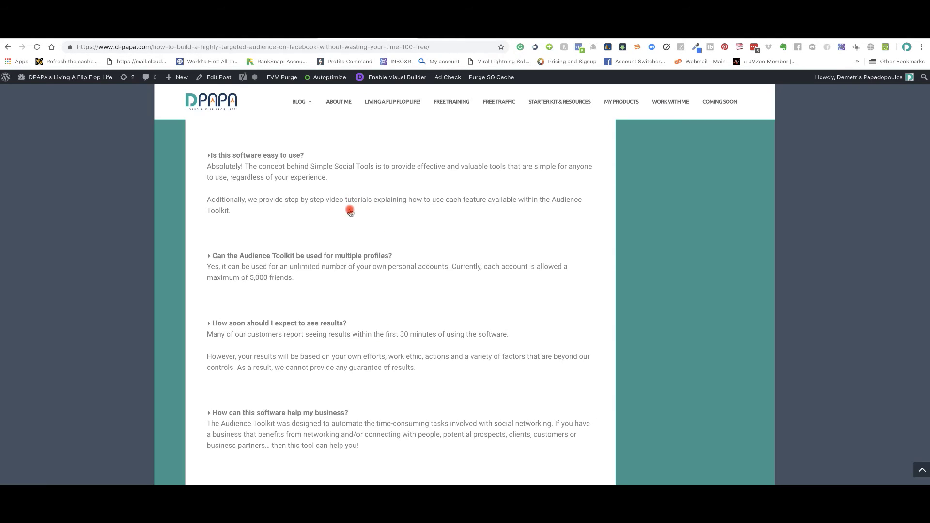
Scroll past the refund-policy FAQ to the first bonus, 'Photos and Graphics for Business 101'
{"action": "scroll", "coordinate": [340, 252], "scroll_direction": "down", "scroll_amount": 3}
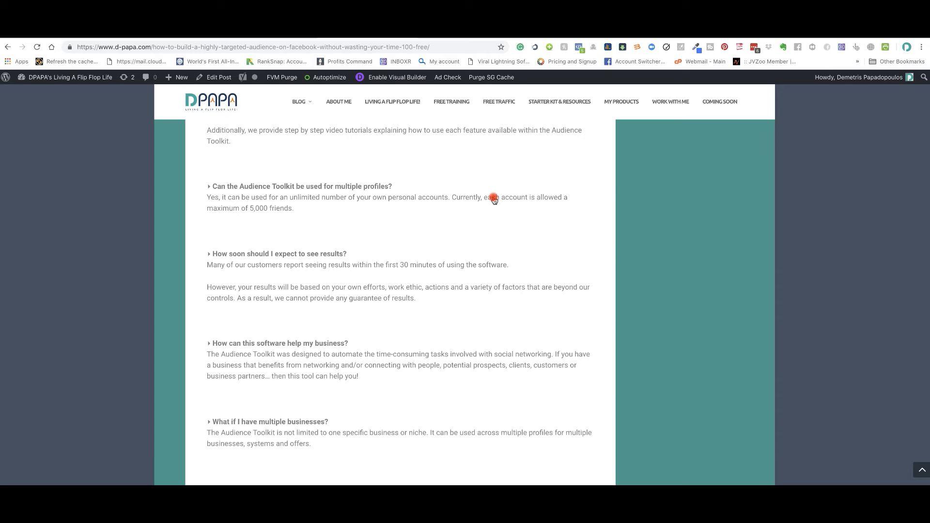
{"action": "scroll", "coordinate": [464, 201], "scroll_direction": "down", "scroll_amount": 3}
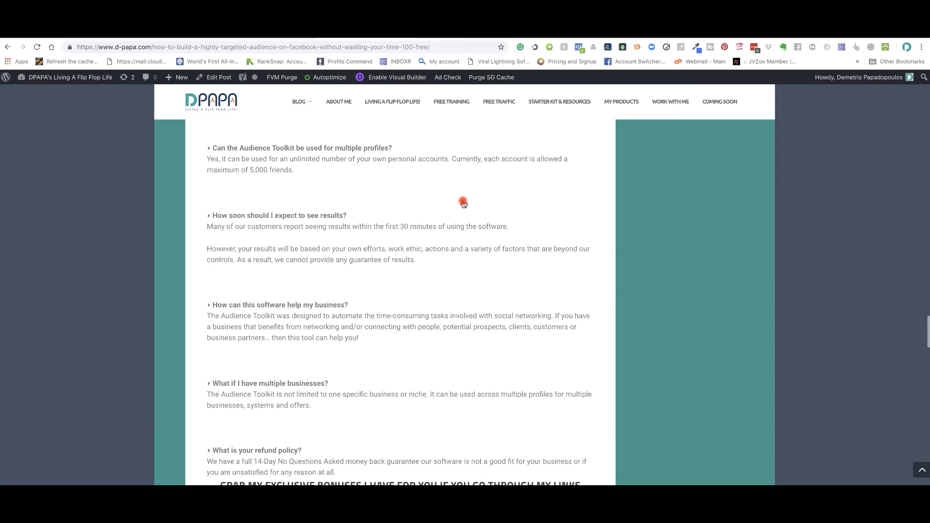
{"action": "scroll", "coordinate": [464, 201], "scroll_direction": "down", "scroll_amount": 2}
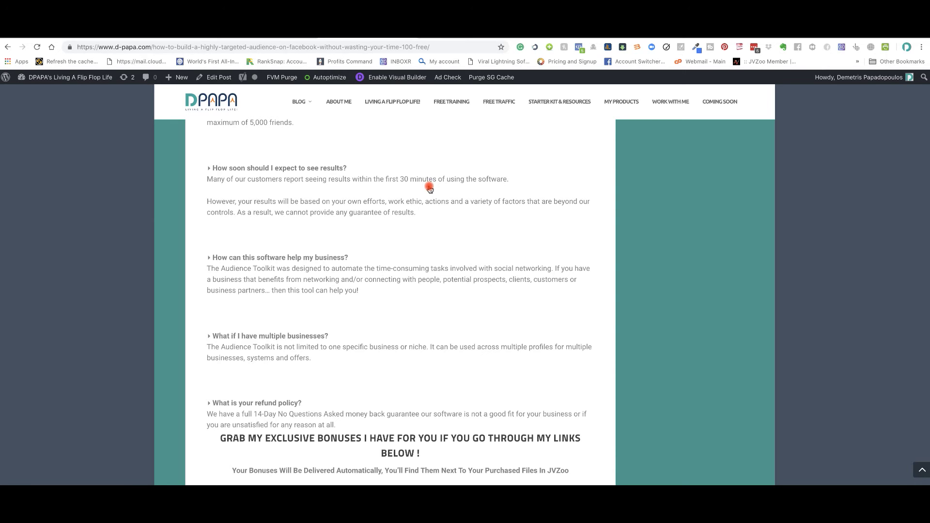
{"action": "scroll", "coordinate": [430, 189], "scroll_direction": "down", "scroll_amount": 4}
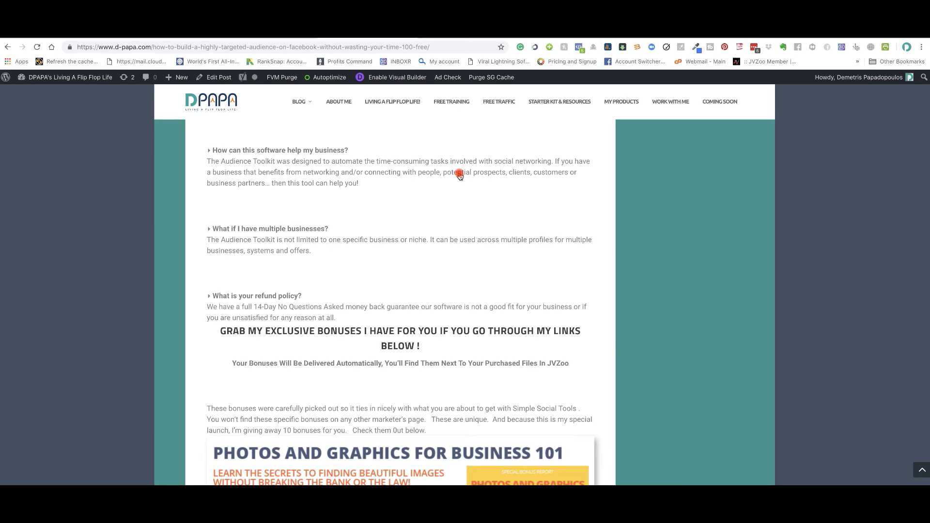
{"action": "scroll", "coordinate": [459, 179], "scroll_direction": "down", "scroll_amount": 2}
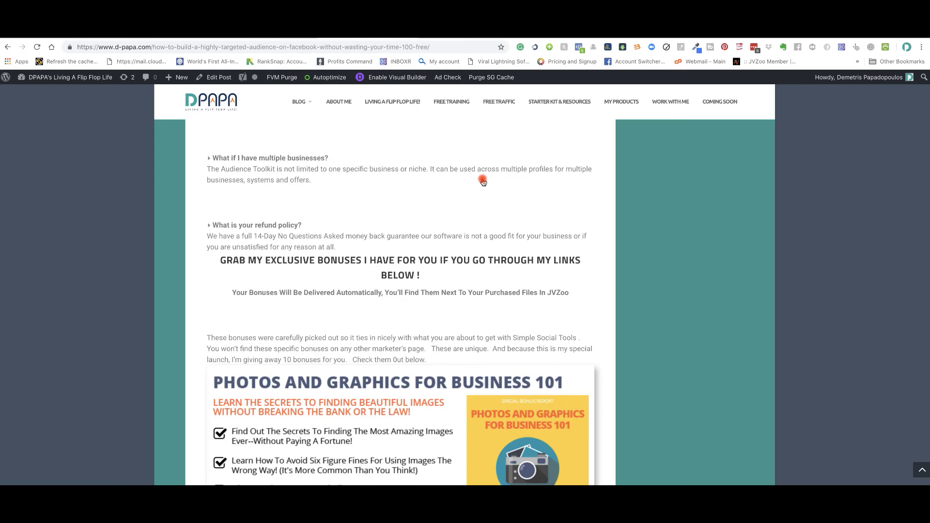
{"action": "scroll", "coordinate": [482, 182], "scroll_direction": "down", "scroll_amount": 2}
{"action": "scroll", "coordinate": [483, 182], "scroll_direction": "down", "scroll_amount": 1}
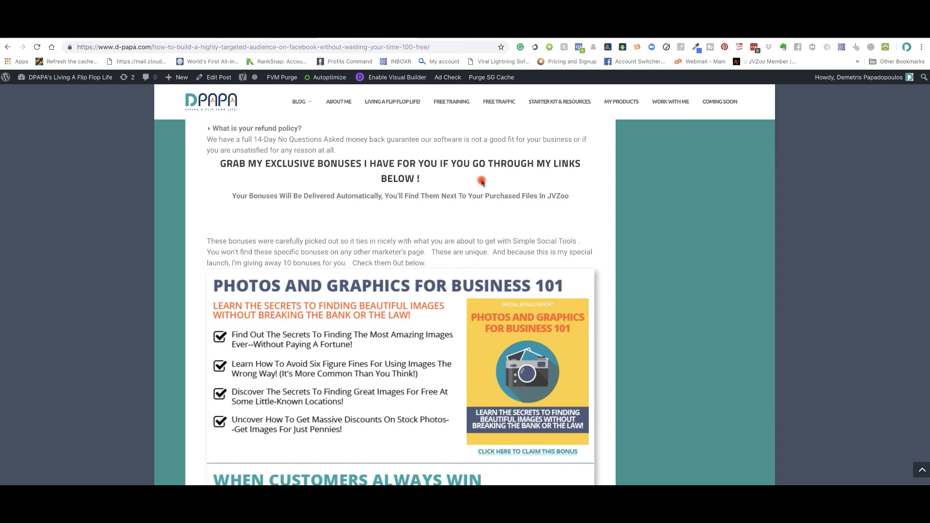
{"action": "scroll", "coordinate": [482, 182], "scroll_direction": "down", "scroll_amount": 2}
Scroll through the ten hand-picked bonus boxes on the review post
{"action": "scroll", "coordinate": [482, 182], "scroll_direction": "up", "scroll_amount": 2}
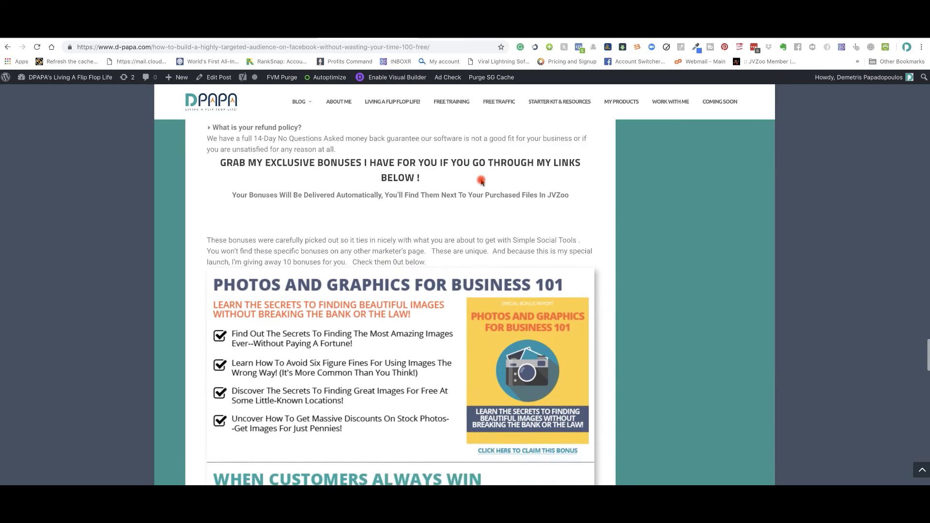
{"action": "scroll", "coordinate": [483, 182], "scroll_direction": "down", "scroll_amount": 1}
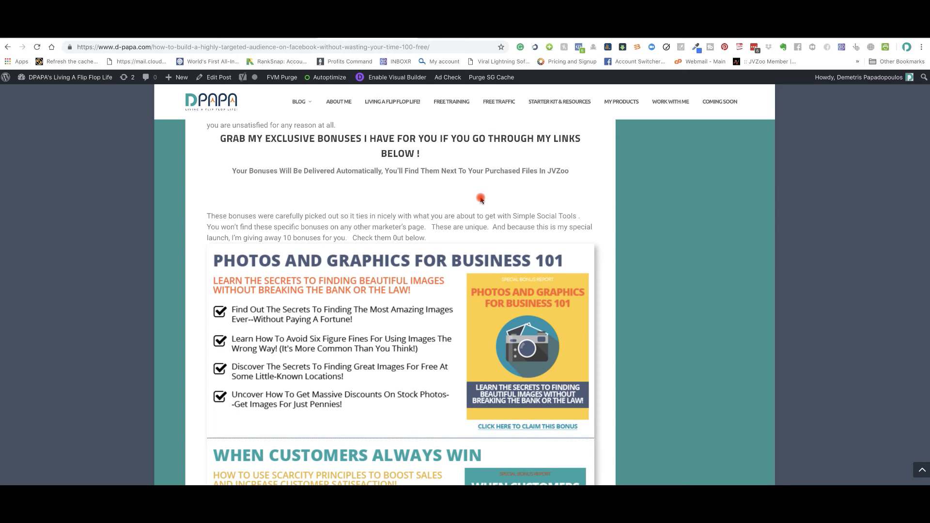
{"action": "scroll", "coordinate": [480, 200], "scroll_direction": "down", "scroll_amount": 4}
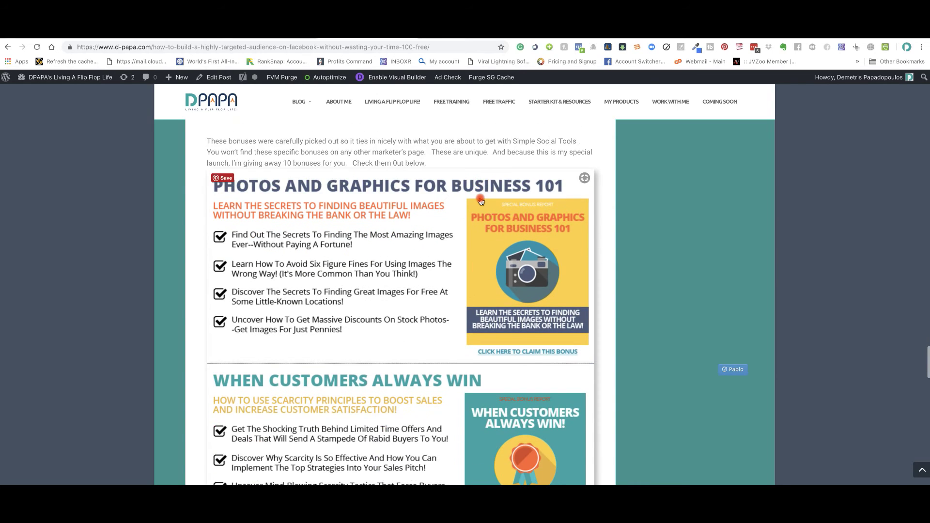
{"action": "scroll", "coordinate": [481, 200], "scroll_direction": "down", "scroll_amount": 7}
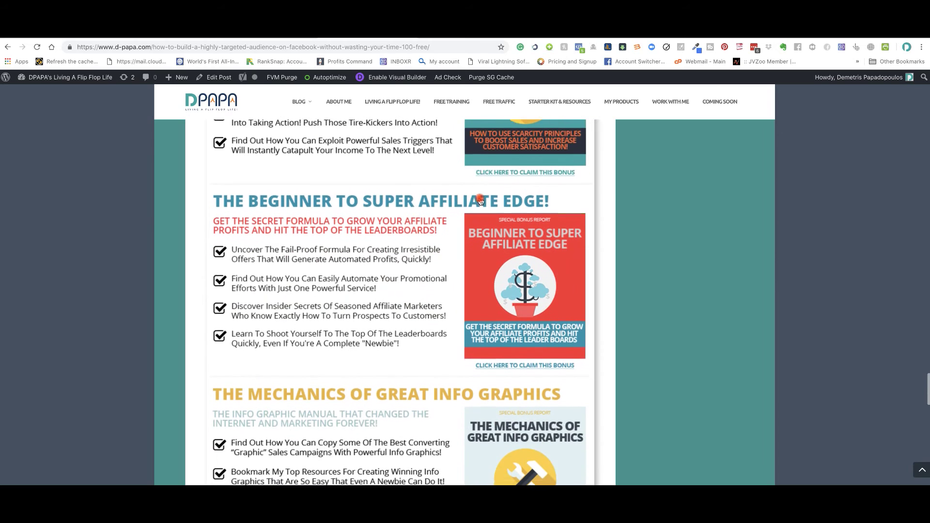
{"action": "scroll", "coordinate": [480, 202], "scroll_direction": "down", "scroll_amount": 11}
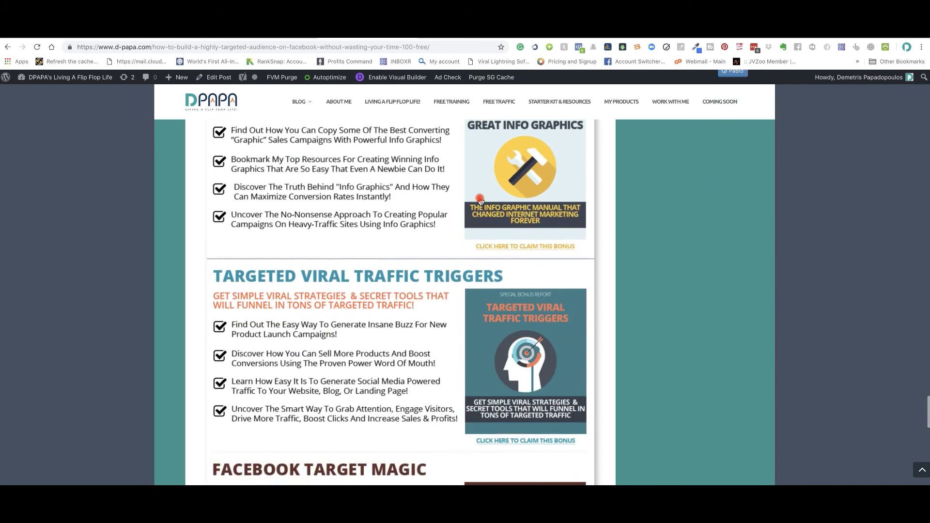
{"action": "scroll", "coordinate": [480, 201], "scroll_direction": "down", "scroll_amount": 4}
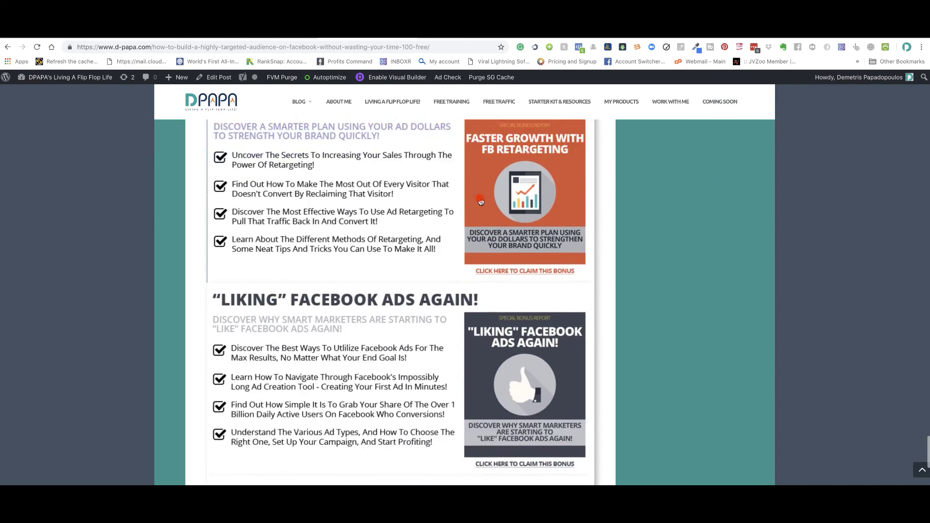
{"action": "scroll", "coordinate": [481, 202], "scroll_direction": "down", "scroll_amount": 6}
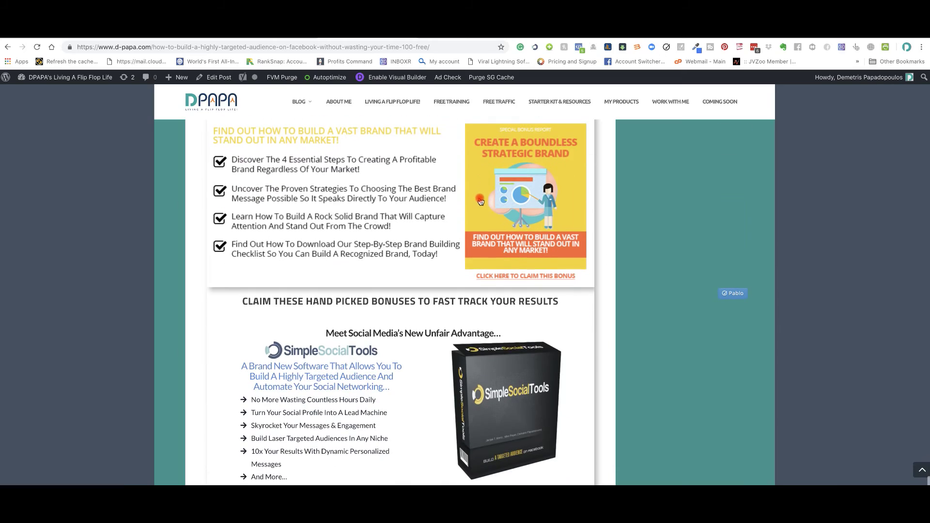
{"action": "scroll", "coordinate": [480, 202], "scroll_direction": "up", "scroll_amount": 19}
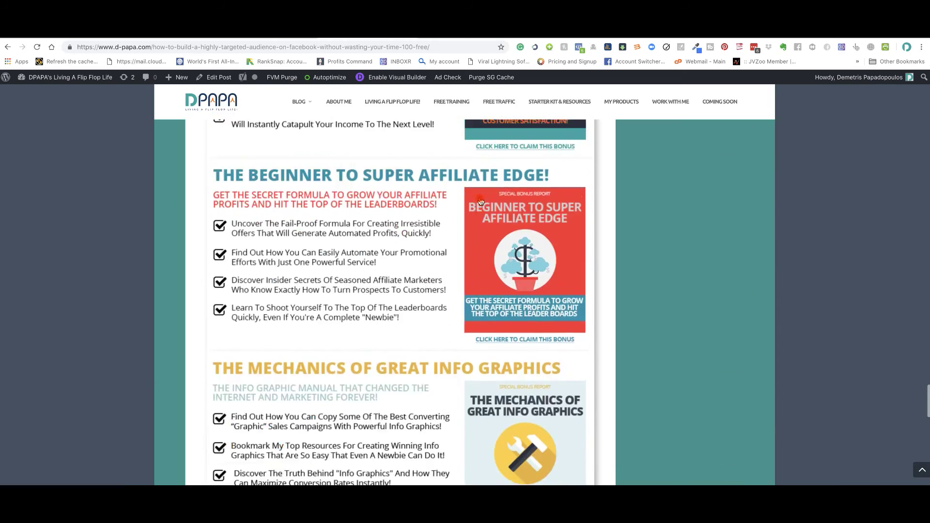
{"action": "scroll", "coordinate": [480, 202], "scroll_direction": "up", "scroll_amount": 8}
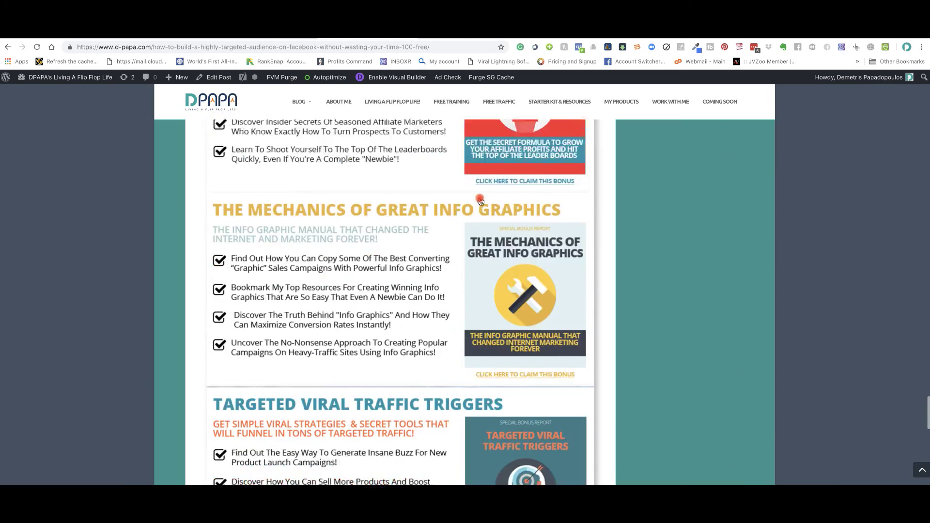
{"action": "scroll", "coordinate": [480, 201], "scroll_direction": "down", "scroll_amount": 13}
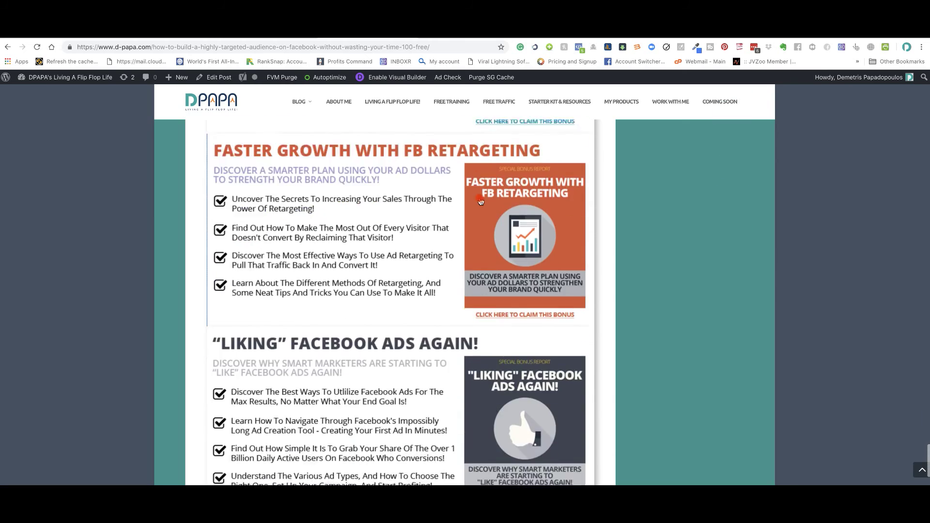
{"action": "scroll", "coordinate": [481, 201], "scroll_direction": "down", "scroll_amount": 10}
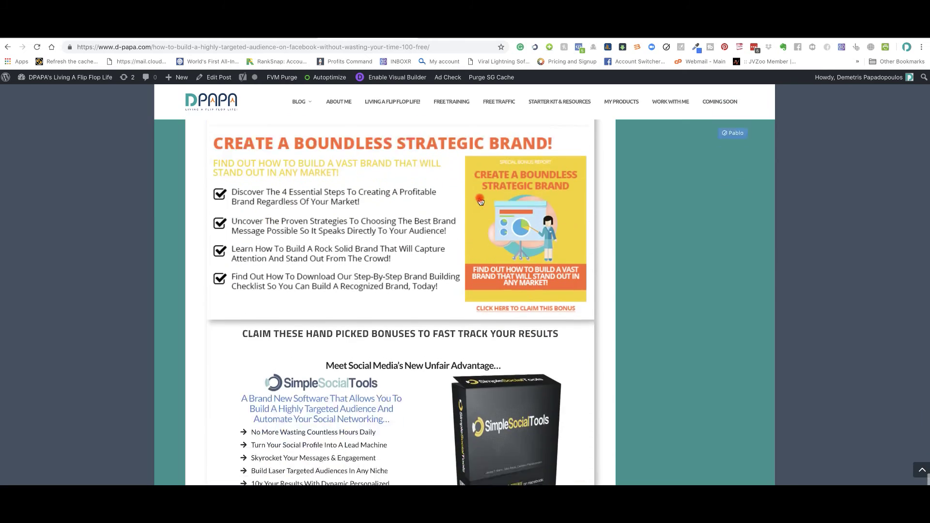
{"action": "scroll", "coordinate": [480, 201], "scroll_direction": "down", "scroll_amount": 3}
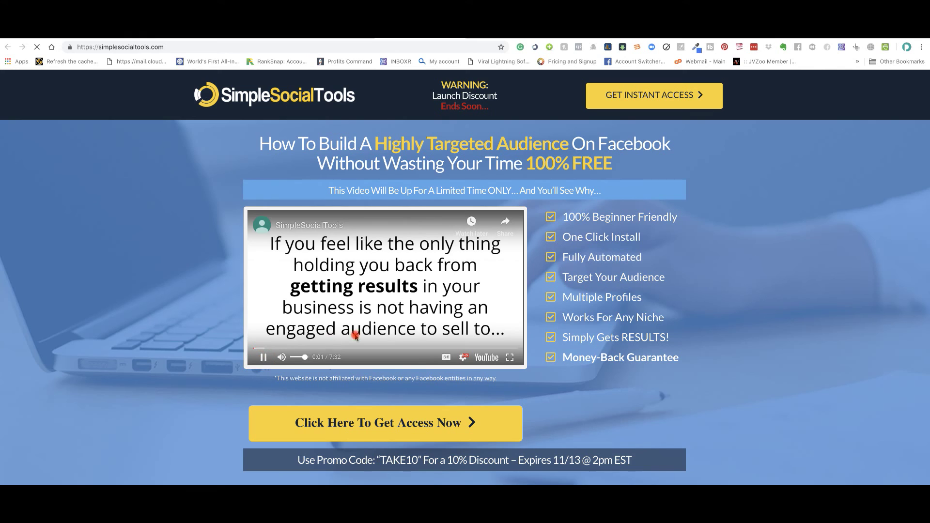
Pause the sales video at 0:03 and scroll past the feature icons to the testimonial videos
{"action": "scroll", "coordinate": [409, 311], "scroll_direction": "down", "scroll_amount": 3}
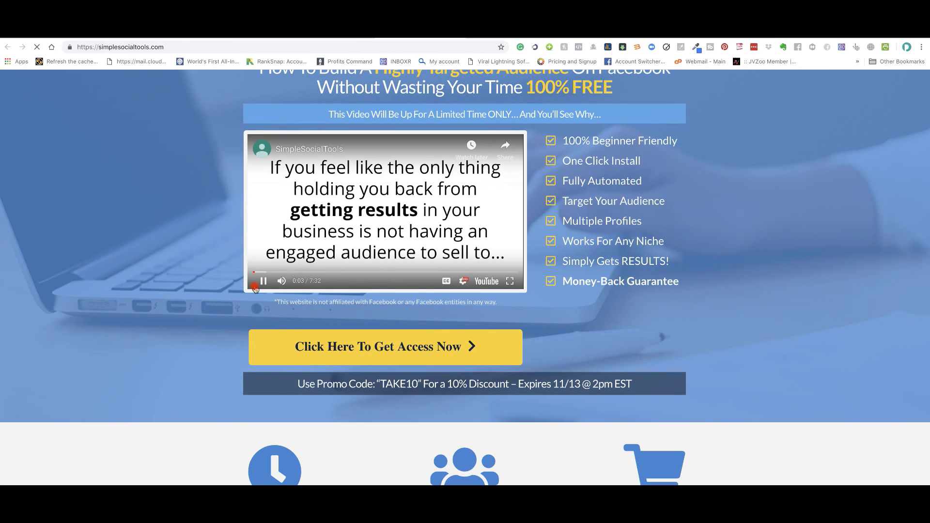
{"action": "left_click", "coordinate": [262, 283]}
{"action": "scroll", "coordinate": [367, 281], "scroll_direction": "down", "scroll_amount": 5}
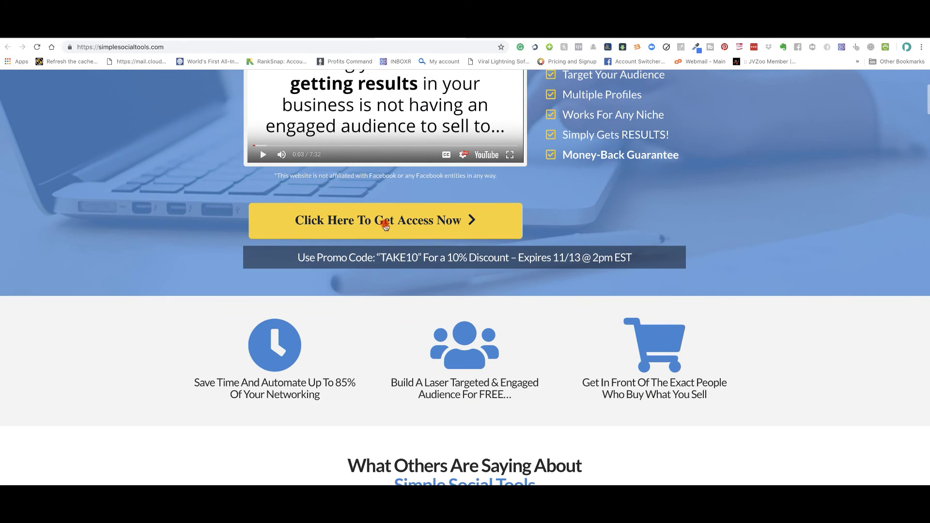
{"action": "scroll", "coordinate": [376, 244], "scroll_direction": "up", "scroll_amount": 3}
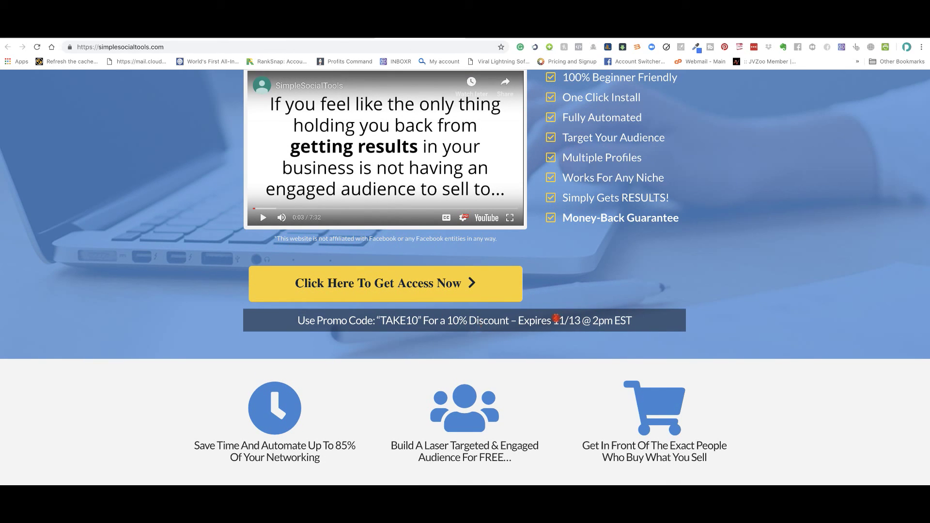
{"action": "scroll", "coordinate": [559, 317], "scroll_direction": "down", "scroll_amount": 15}
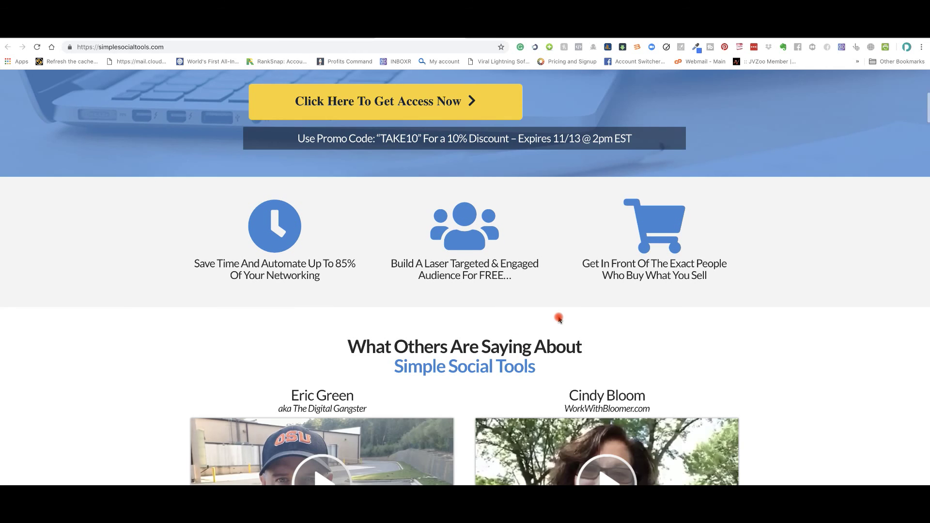
{"action": "scroll", "coordinate": [558, 320], "scroll_direction": "down", "scroll_amount": 1}
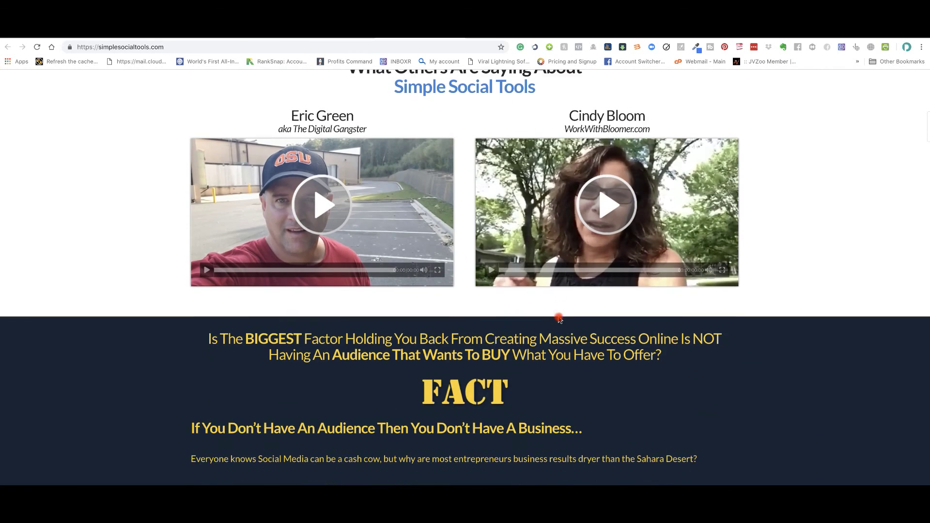
{"action": "scroll", "coordinate": [558, 320], "scroll_direction": "up", "scroll_amount": 1}
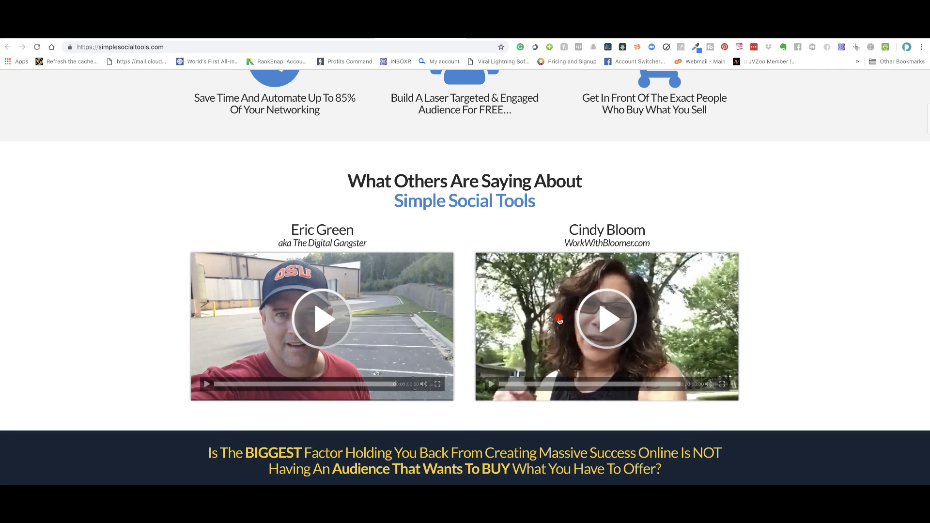
{"action": "scroll", "coordinate": [558, 320], "scroll_direction": "down", "scroll_amount": 16}
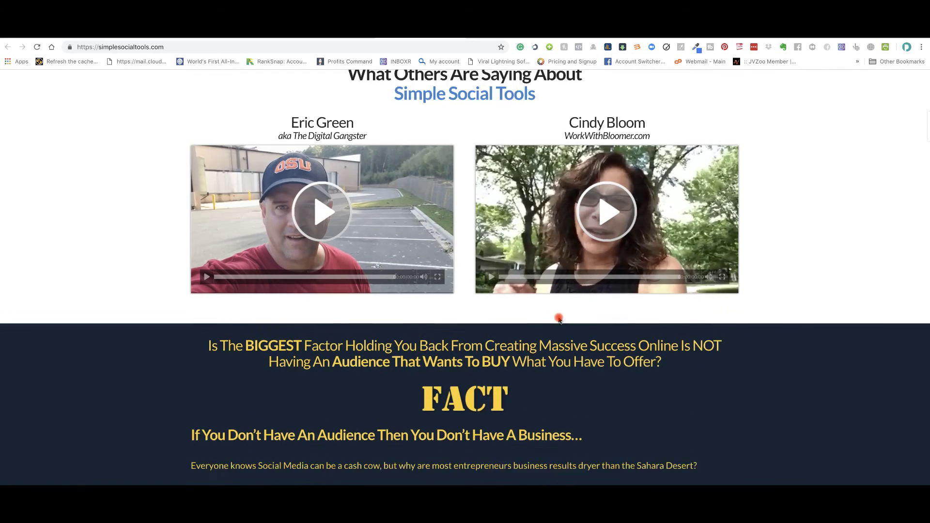
{"action": "scroll", "coordinate": [559, 320], "scroll_direction": "down", "scroll_amount": 20}
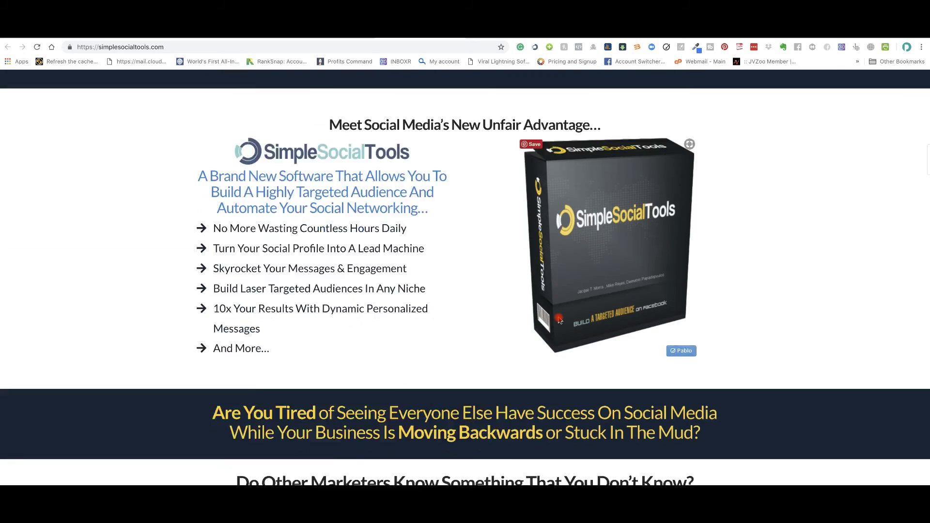
{"action": "scroll", "coordinate": [559, 318], "scroll_direction": "down", "scroll_amount": 20}
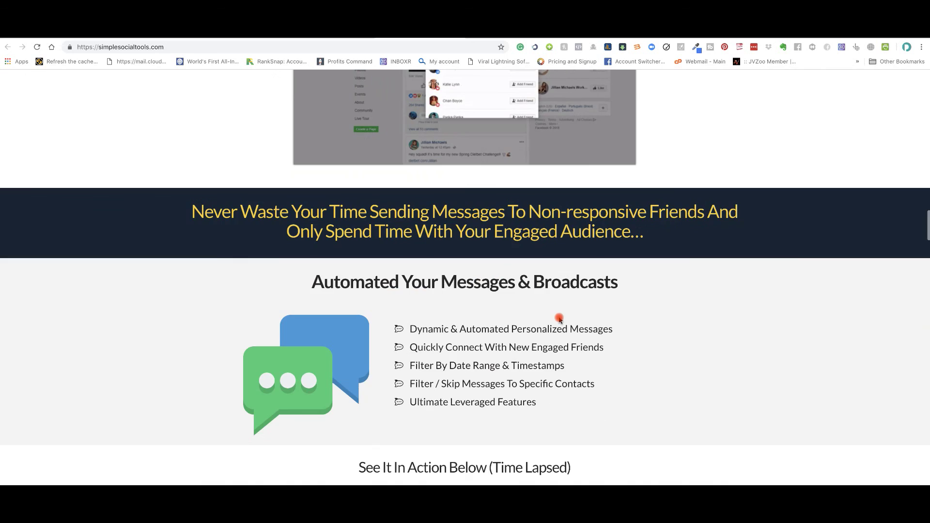
{"action": "scroll", "coordinate": [559, 320], "scroll_direction": "down", "scroll_amount": 20}
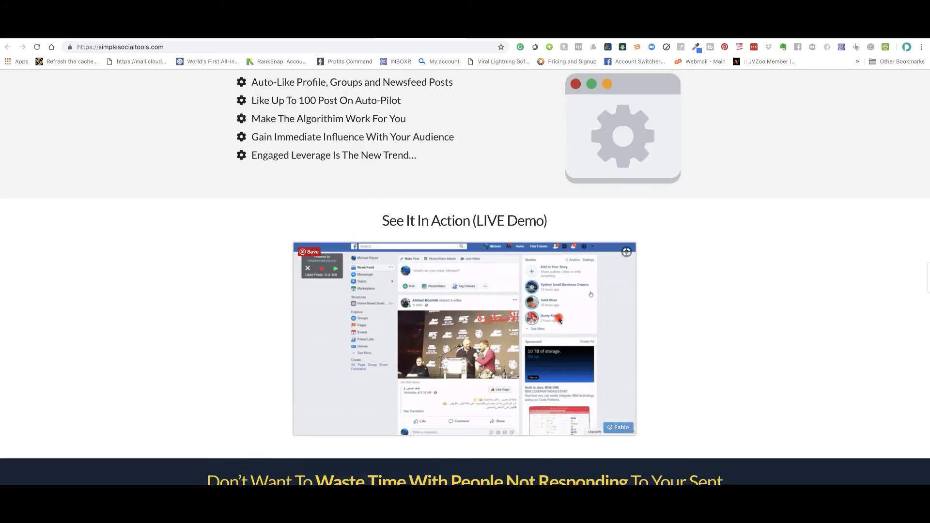
{"action": "scroll", "coordinate": [559, 320], "scroll_direction": "down", "scroll_amount": 20}
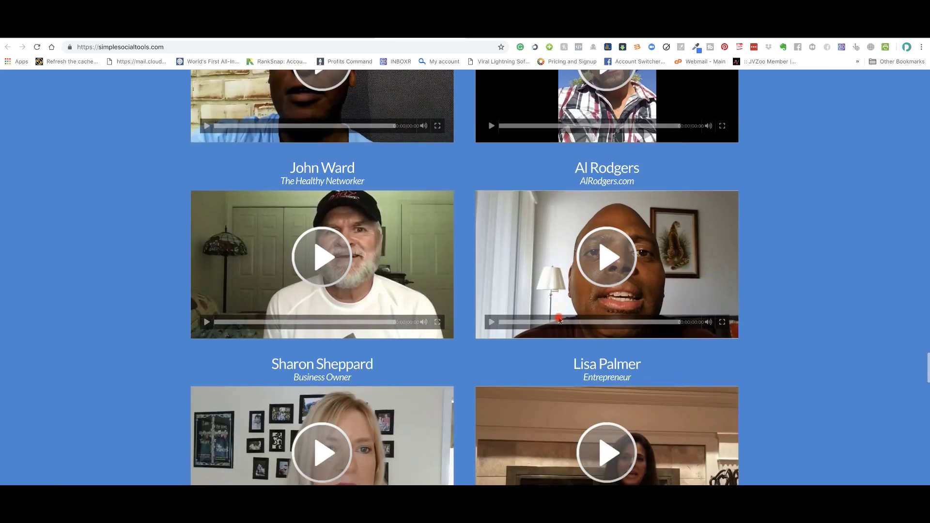
{"action": "scroll", "coordinate": [559, 319], "scroll_direction": "down", "scroll_amount": 20}
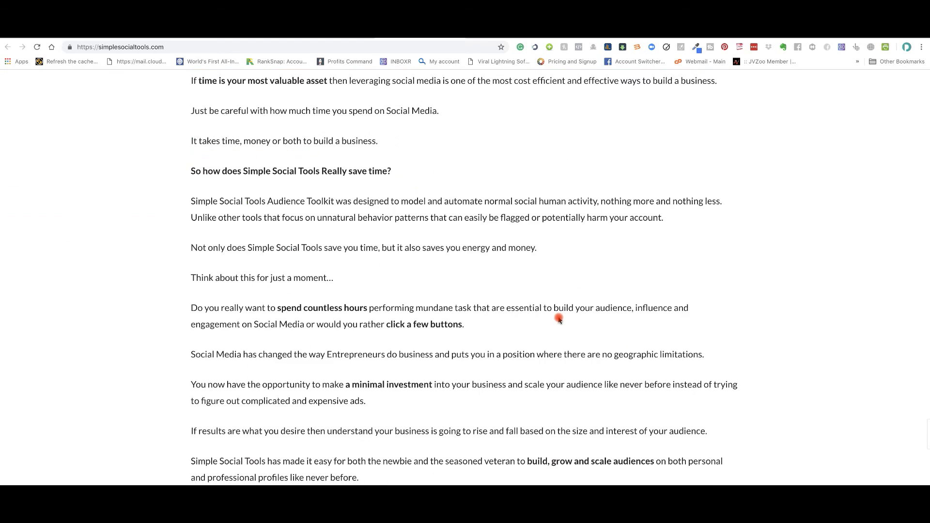
{"action": "scroll", "coordinate": [559, 318], "scroll_direction": "down", "scroll_amount": 20}
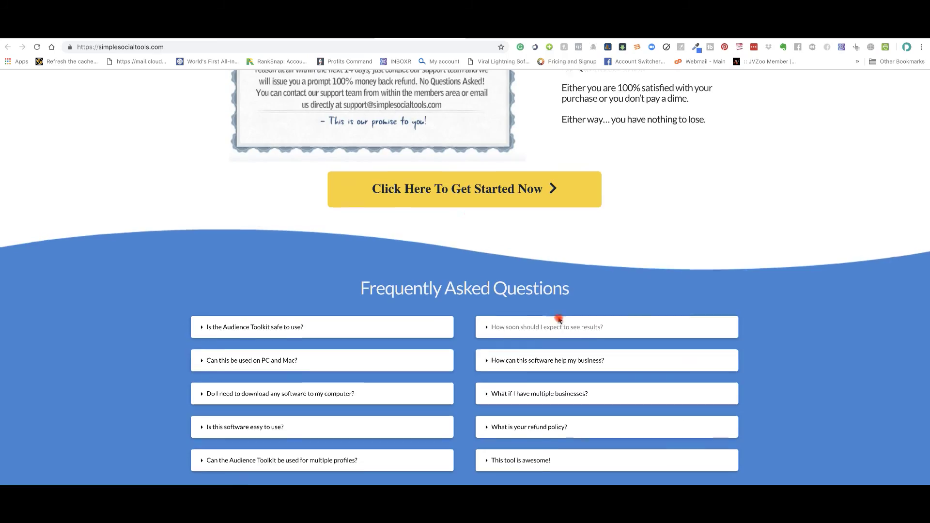
{"action": "scroll", "coordinate": [559, 318], "scroll_direction": "up", "scroll_amount": 20}
{"action": "scroll", "coordinate": [559, 320], "scroll_direction": "up", "scroll_amount": 20}
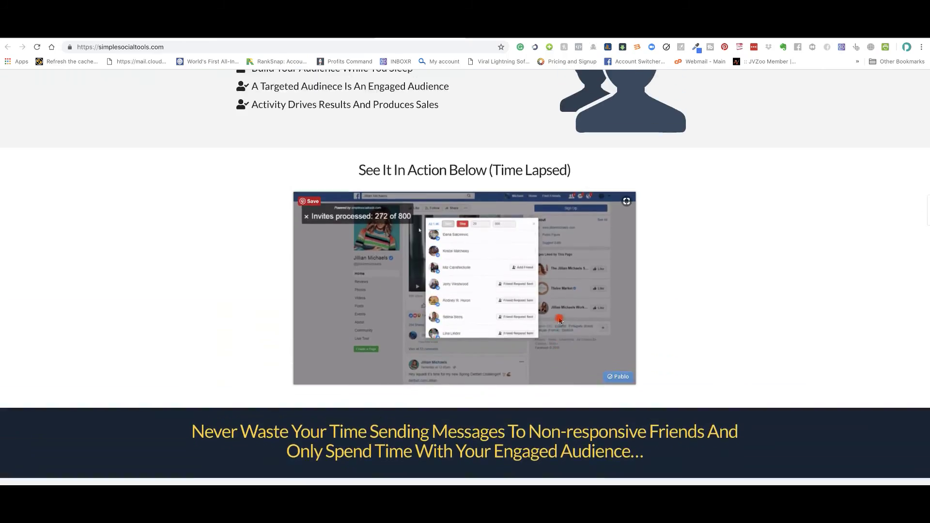
{"action": "scroll", "coordinate": [559, 319], "scroll_direction": "up", "scroll_amount": 20}
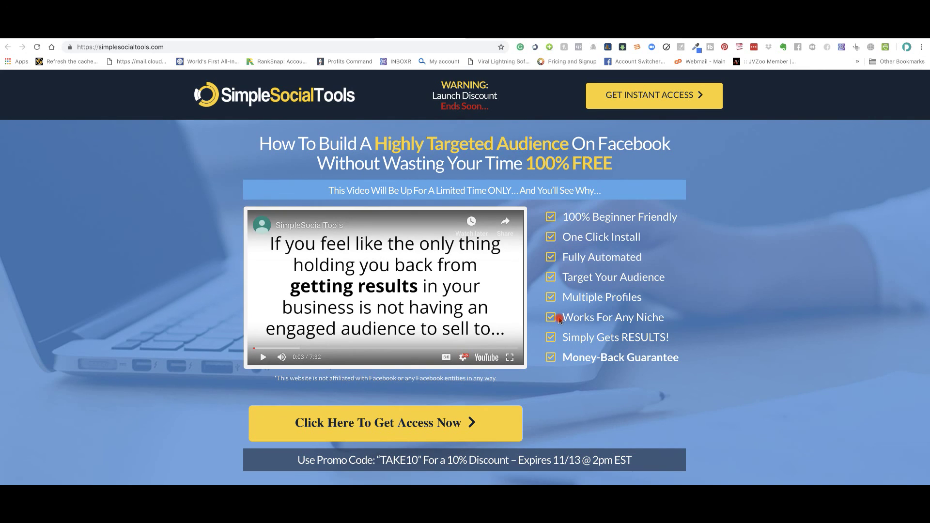
{"action": "scroll", "coordinate": [559, 320], "scroll_direction": "down", "scroll_amount": 5}
{"action": "scroll", "coordinate": [560, 320], "scroll_direction": "up", "scroll_amount": 4}
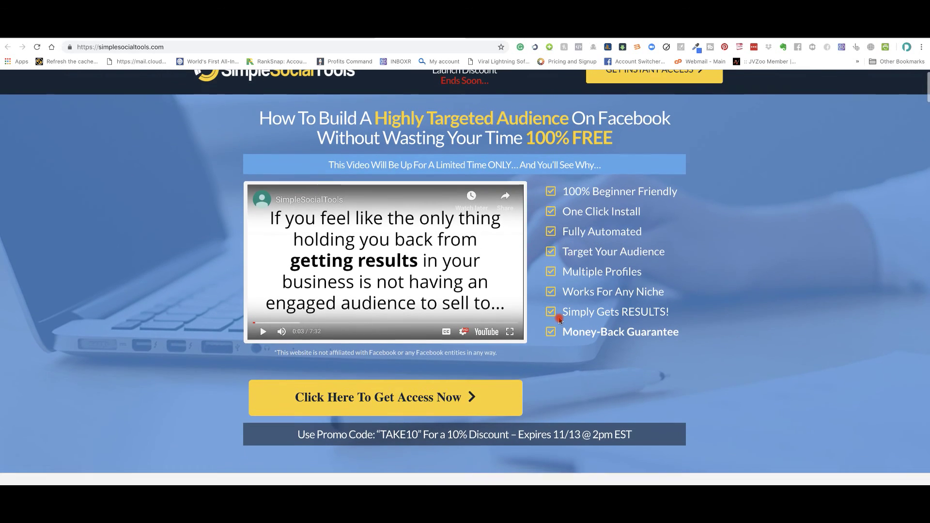
{"action": "scroll", "coordinate": [559, 320], "scroll_direction": "up", "scroll_amount": 1}
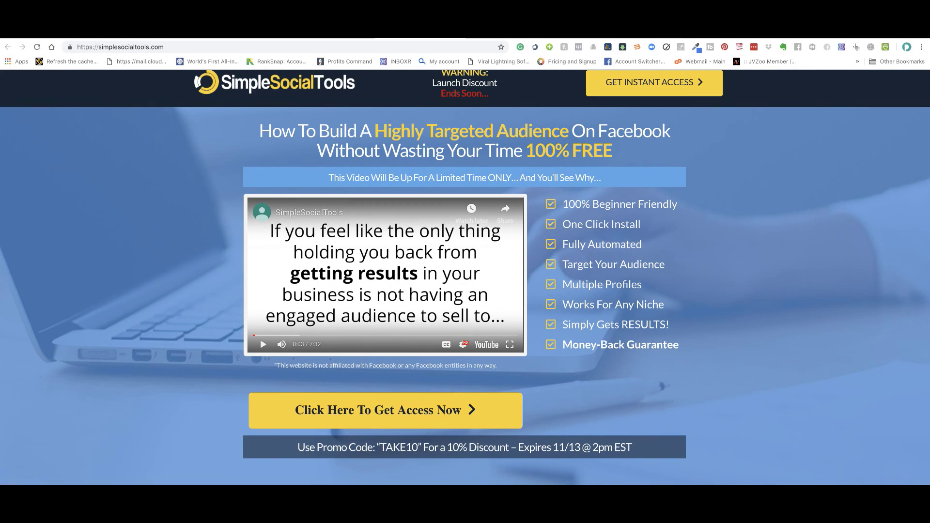